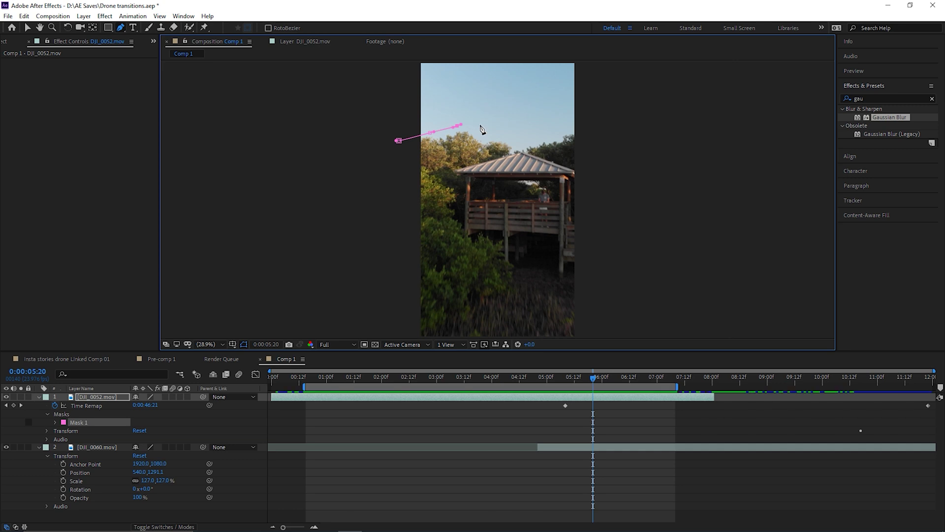
Step: Finish the Pen mask on DJI_0052.mov along the treeline and close it outside the frame around the landscape, leaving out the sky
{"action": "left_click", "coordinate": [501, 138]}
{"action": "left_click_drag", "start_coordinate": [593, 124], "coordinate": [649, 144]}
{"action": "scroll", "coordinate": [660, 143], "scroll_direction": "down", "scroll_amount": 4}
{"action": "scroll", "coordinate": [620, 167], "scroll_direction": "up", "scroll_amount": 2}
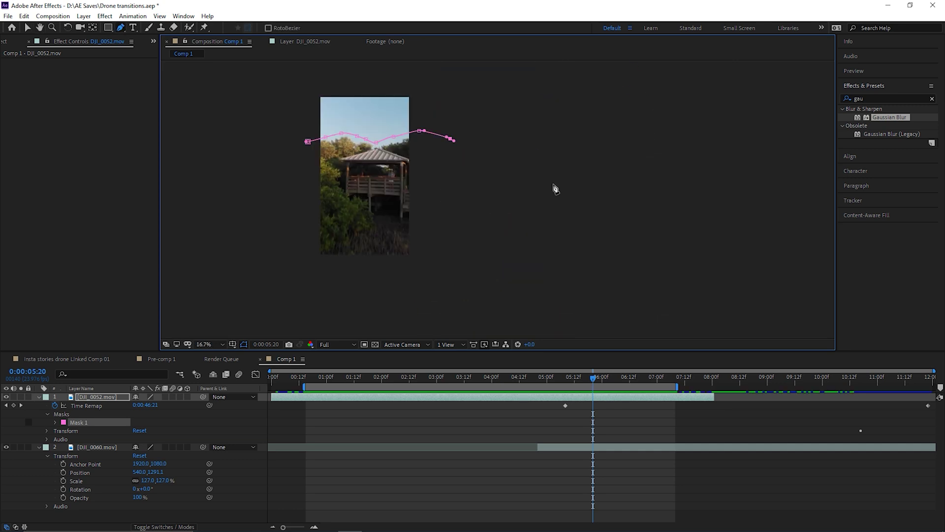
{"action": "left_click", "coordinate": [425, 317]}
{"action": "left_click_drag", "start_coordinate": [327, 328], "coordinate": [300, 323]}
{"action": "left_click_drag", "start_coordinate": [260, 301], "coordinate": [256, 290]}
{"action": "left_click_drag", "start_coordinate": [280, 208], "coordinate": [282, 198]}
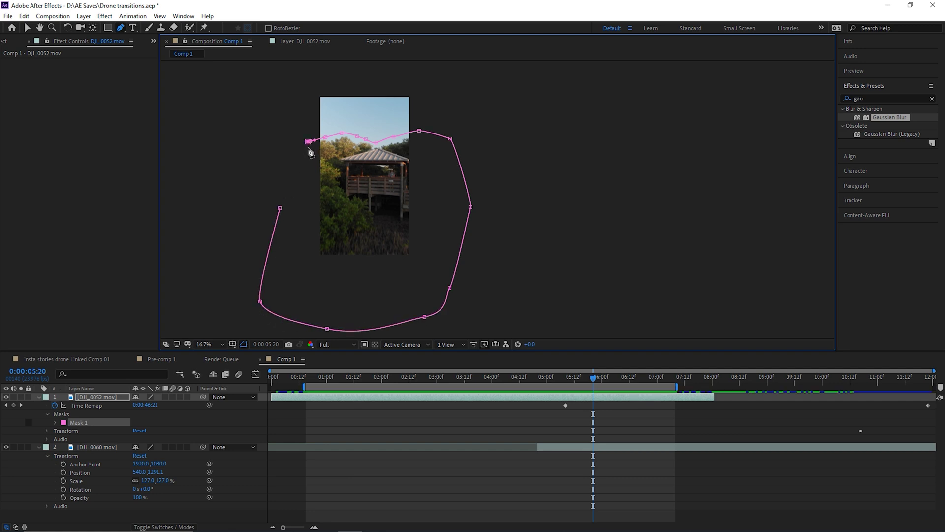
{"action": "left_click", "coordinate": [308, 141]}
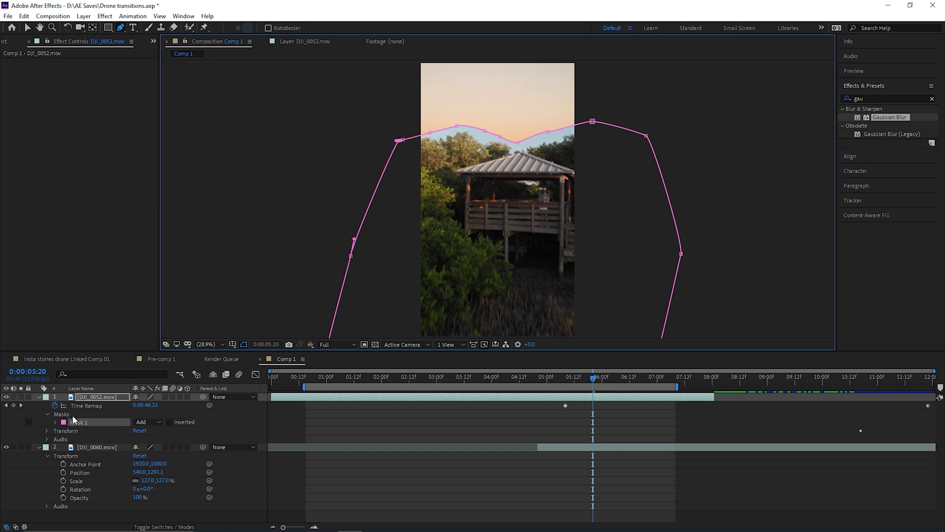
Step: Keyframe the mask path at 0:00:05:20, and at 0:00:05:15 move the whole mask up until it covers the sky
{"action": "left_click", "coordinate": [55, 422]}
{"action": "left_click", "coordinate": [72, 431]}
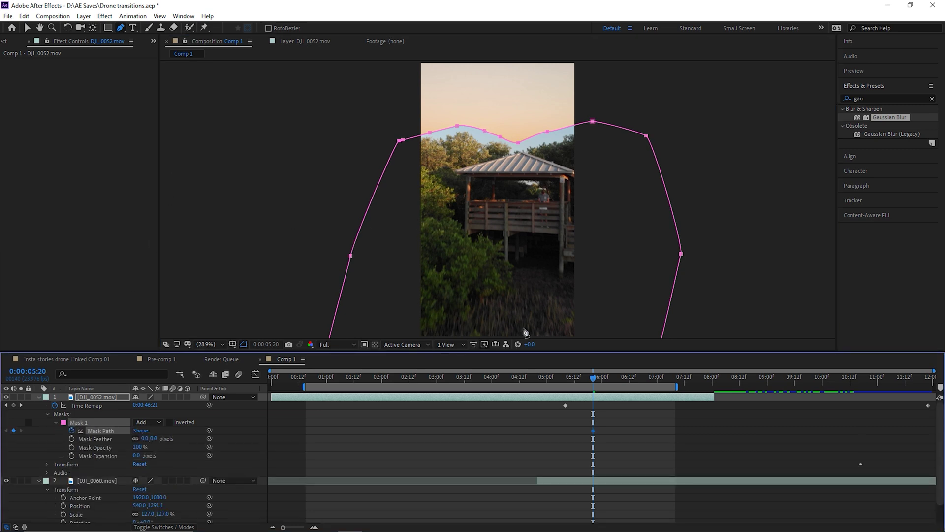
{"action": "left_click", "coordinate": [581, 376]}
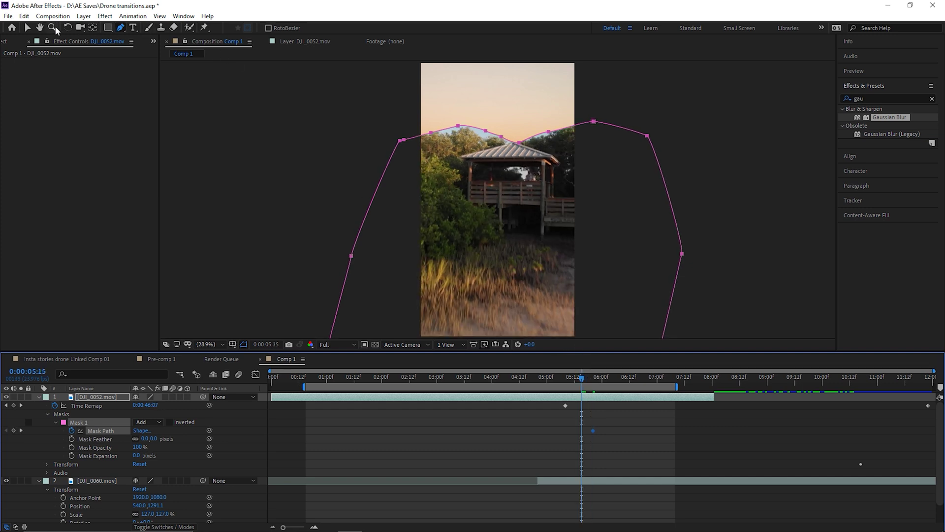
{"action": "left_click", "coordinate": [27, 28]}
{"action": "left_click_drag", "start_coordinate": [404, 142], "coordinate": [397, 44]}
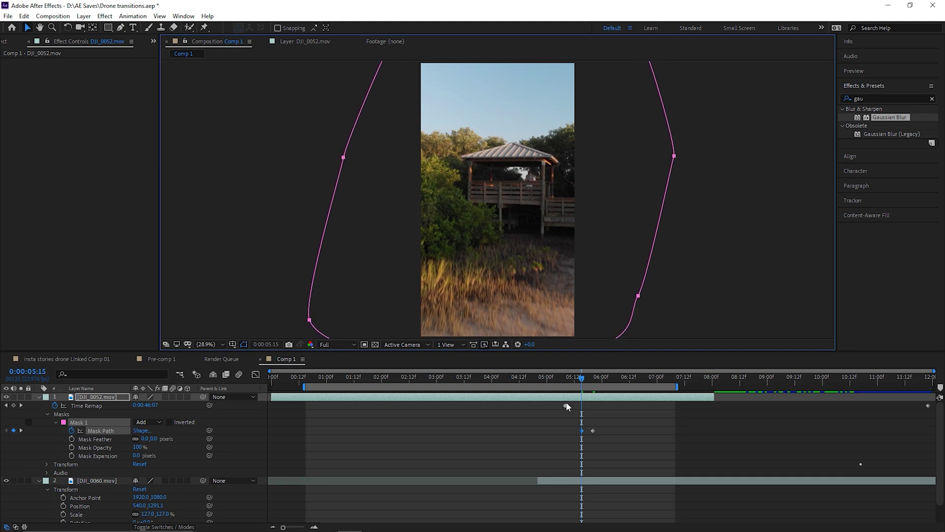
Step: Adjust the mask to the treeline at 0:00:06:02 and 0:00:06:08 with further mask path keyframes
{"action": "left_click_drag", "start_coordinate": [584, 379], "coordinate": [609, 380]}
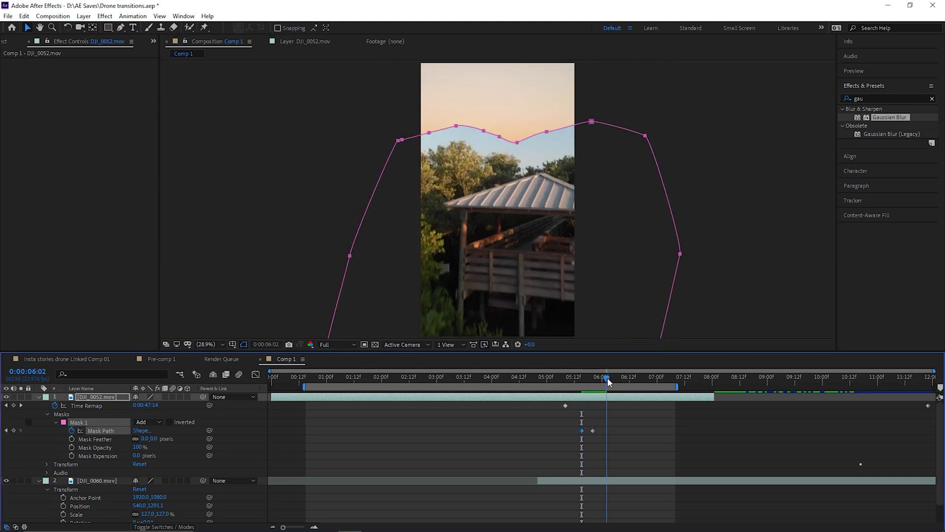
{"action": "left_click_drag", "start_coordinate": [518, 144], "coordinate": [526, 156]}
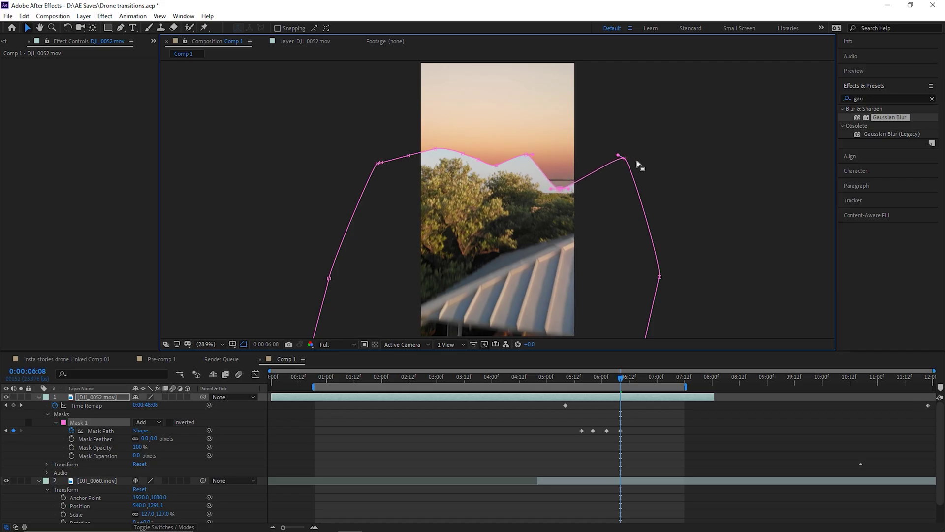
{"action": "left_click", "coordinate": [627, 382]}
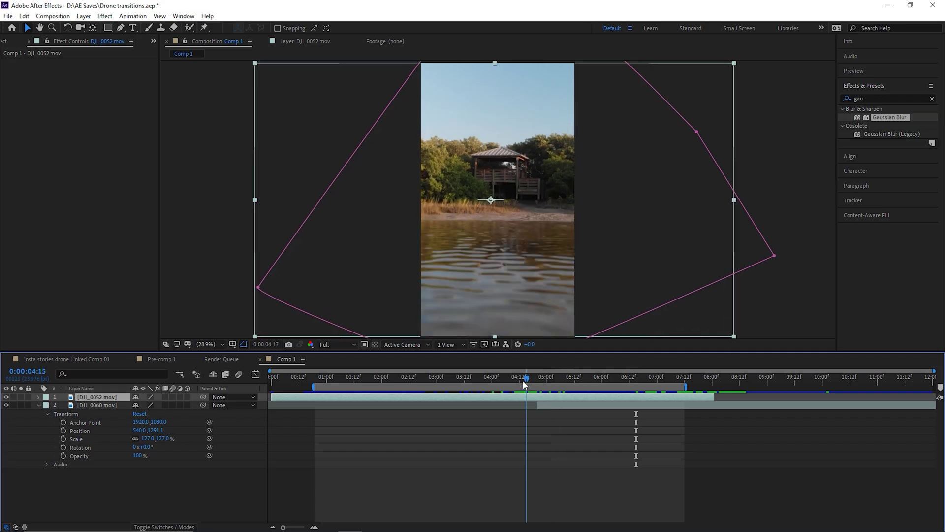
Step: Preview the animated sky mask transition and examine the frame at 0:00:05:22
{"action": "left_click_drag", "start_coordinate": [525, 378], "coordinate": [551, 377]}
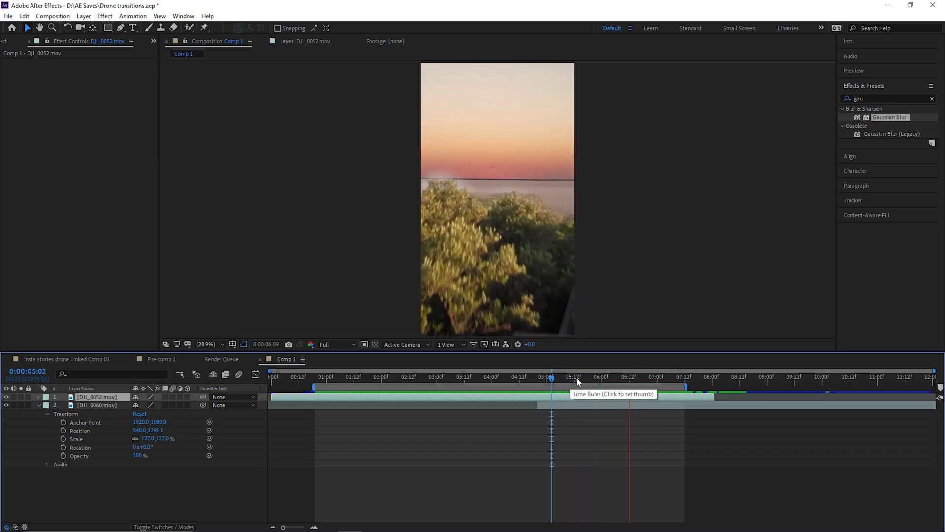
{"action": "left_click", "coordinate": [570, 378]}
{"action": "mouse_move", "coordinate": [581, 379]}
{"action": "left_mouse_down"}
{"action": "mouse_move", "coordinate": [647, 379]}
{"action": "mouse_move", "coordinate": [617, 397]}
{"action": "mouse_move", "coordinate": [593, 392]}
{"action": "mouse_move", "coordinate": [598, 385]}
{"action": "left_mouse_up"}
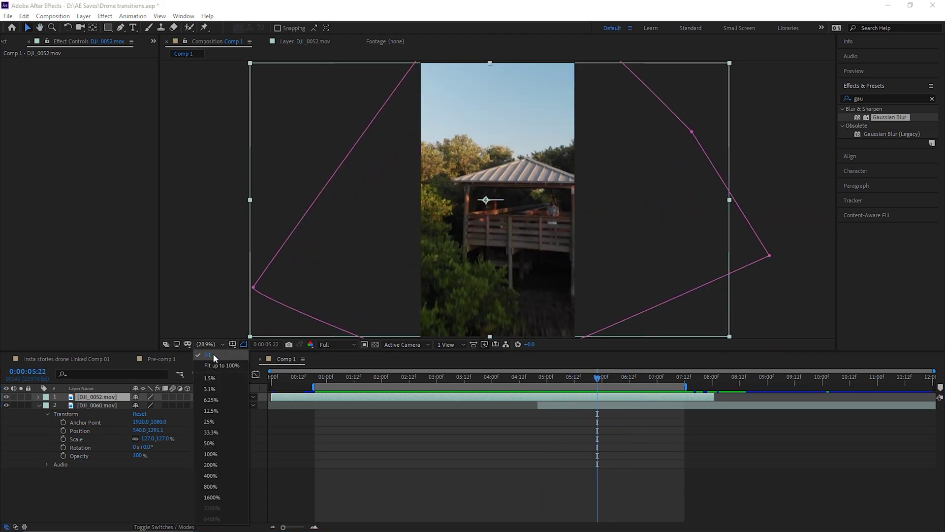
{"action": "scroll", "coordinate": [594, 235], "scroll_direction": "down", "scroll_amount": 2}
{"action": "scroll", "coordinate": [590, 236], "scroll_direction": "up", "scroll_amount": 3}
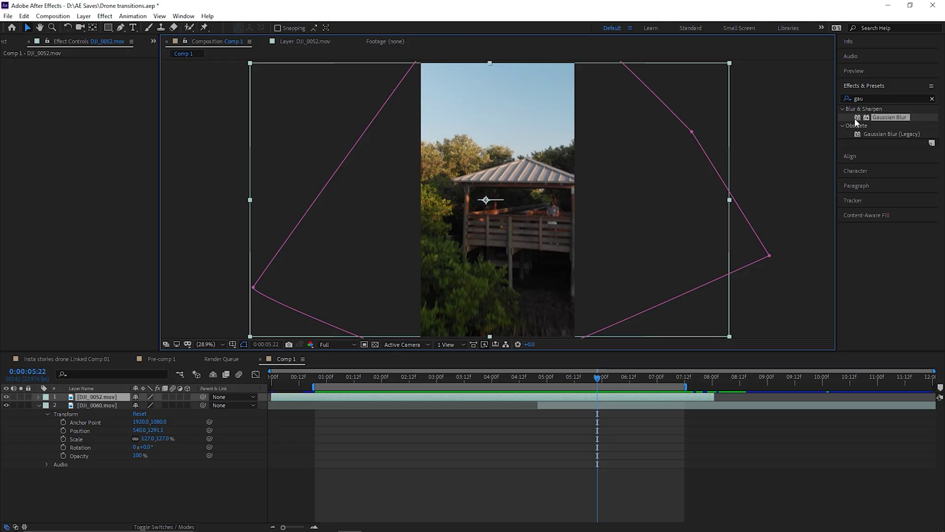
Step: Duplicate the DJI_0052.mov layer and delete the mask from the lower copy, undoing the accidental deletion of that layer
{"action": "left_click", "coordinate": [888, 98]}
{"action": "left_click", "coordinate": [99, 398]}
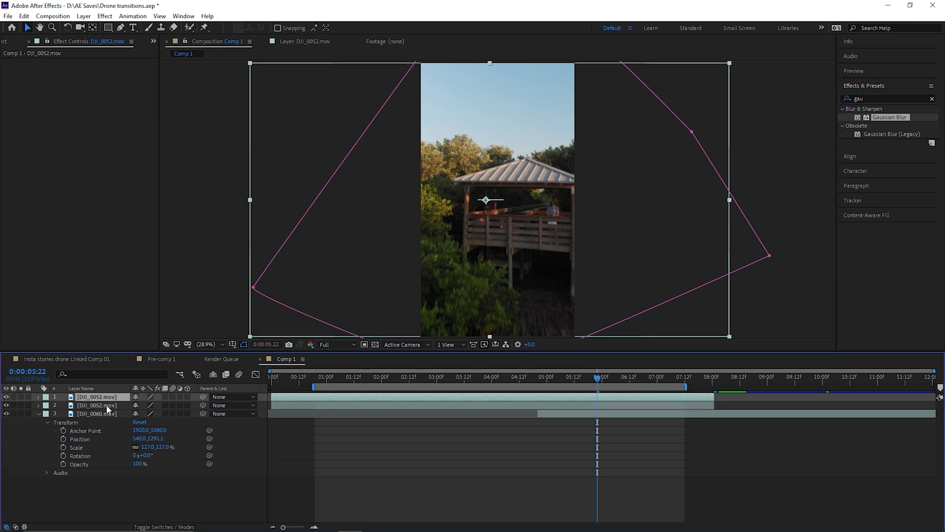
{"action": "key", "text": "ctrl+d"}
{"action": "left_click", "coordinate": [39, 405]}
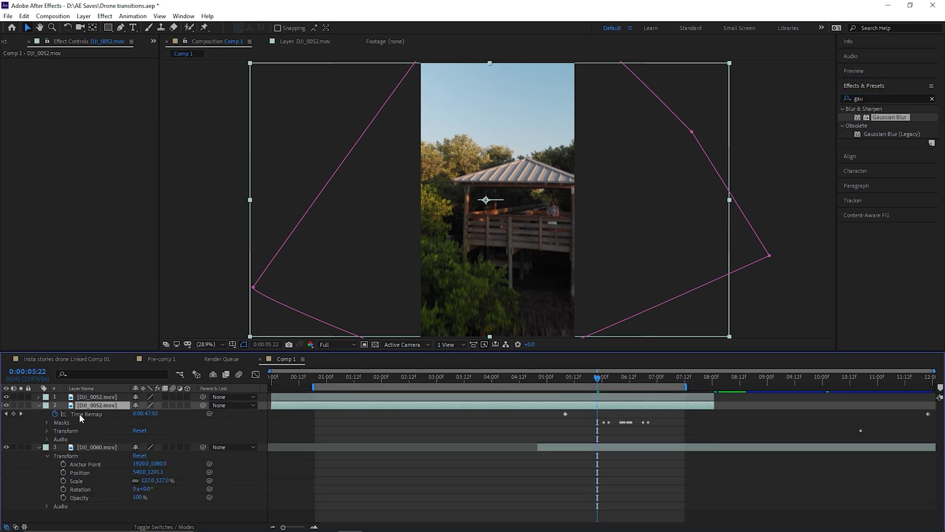
{"action": "left_click", "coordinate": [47, 422]}
{"action": "key", "text": "Delete"}
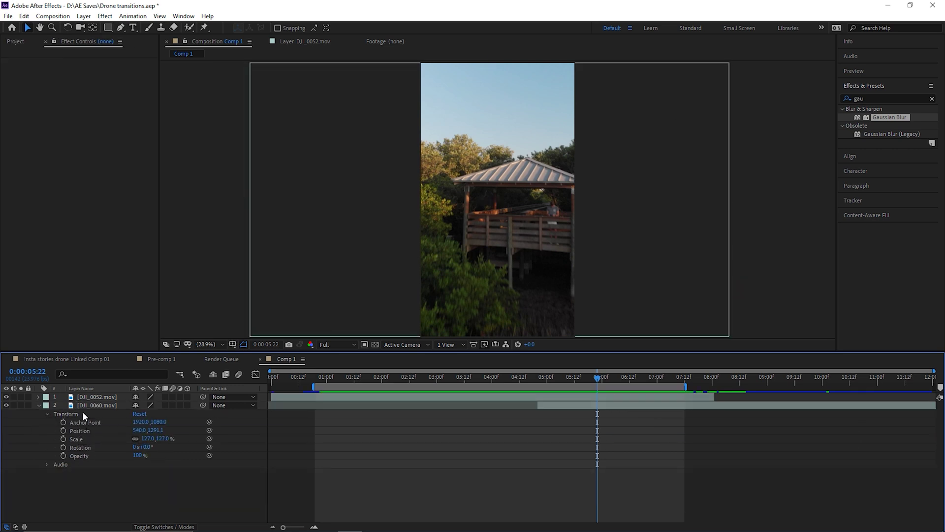
{"action": "key", "text": "ctrl+z"}
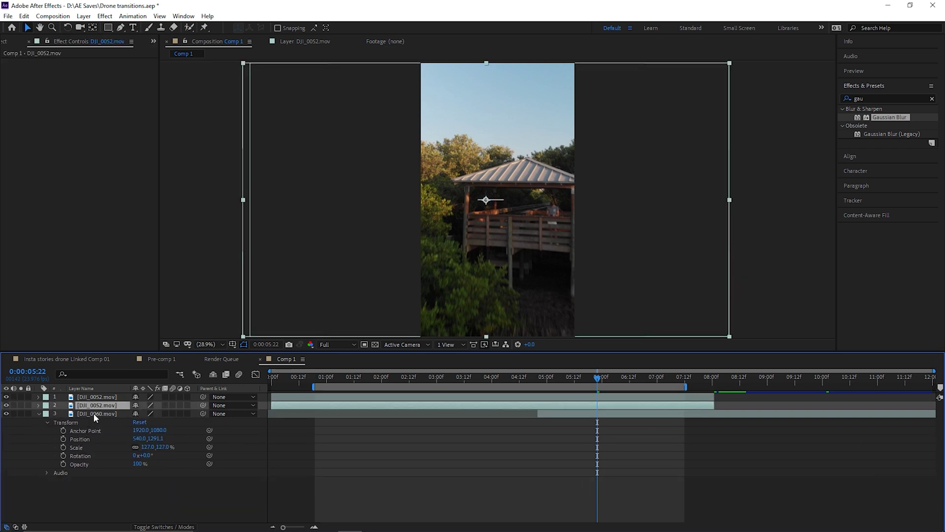
Step: Check that the lower DJI_0052.mov copy has no mask and hide that layer
{"action": "left_click", "coordinate": [38, 405]}
{"action": "left_click", "coordinate": [48, 422]}
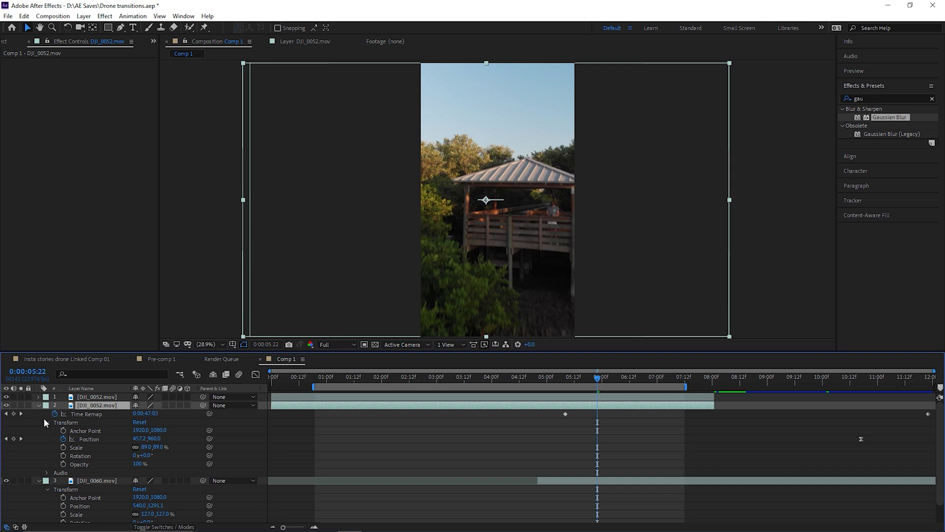
{"action": "left_click", "coordinate": [47, 422]}
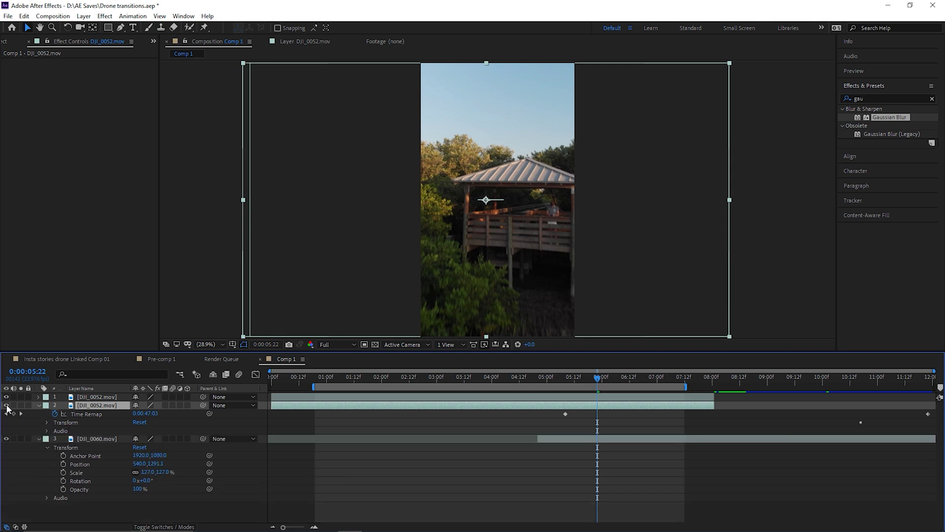
{"action": "left_click", "coordinate": [7, 406]}
{"action": "left_click", "coordinate": [39, 405]}
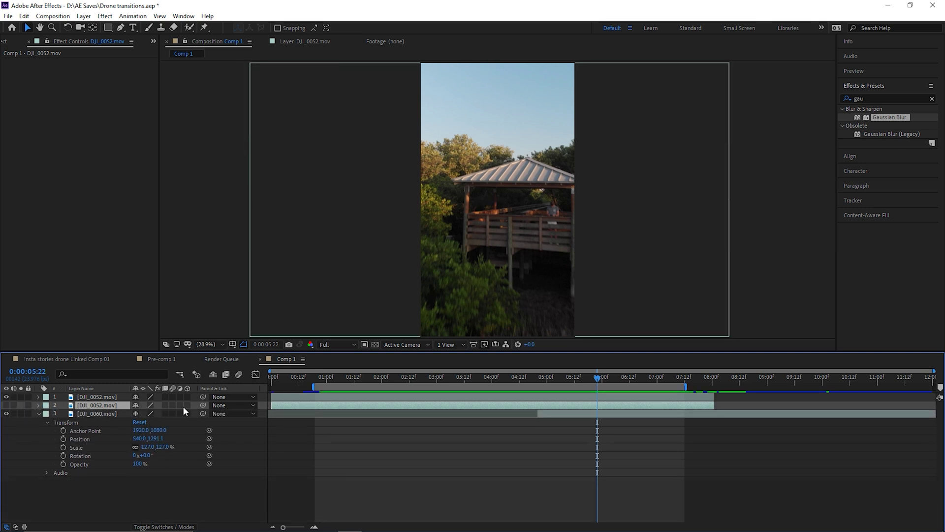
Step: At 0:00:06:06, find the Color Key effect and apply it to the upper, masked DJI_0052.mov layer
{"action": "left_click", "coordinate": [615, 377]}
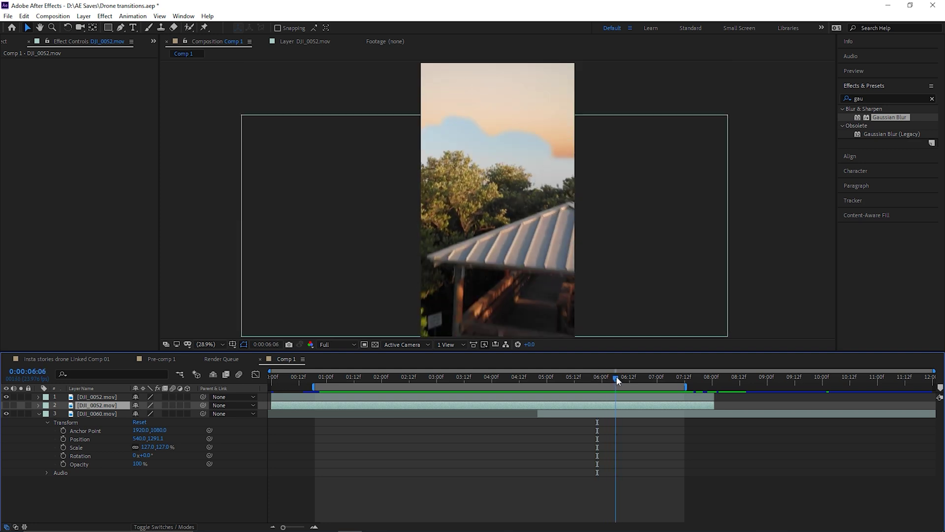
{"action": "left_click", "coordinate": [880, 99]}
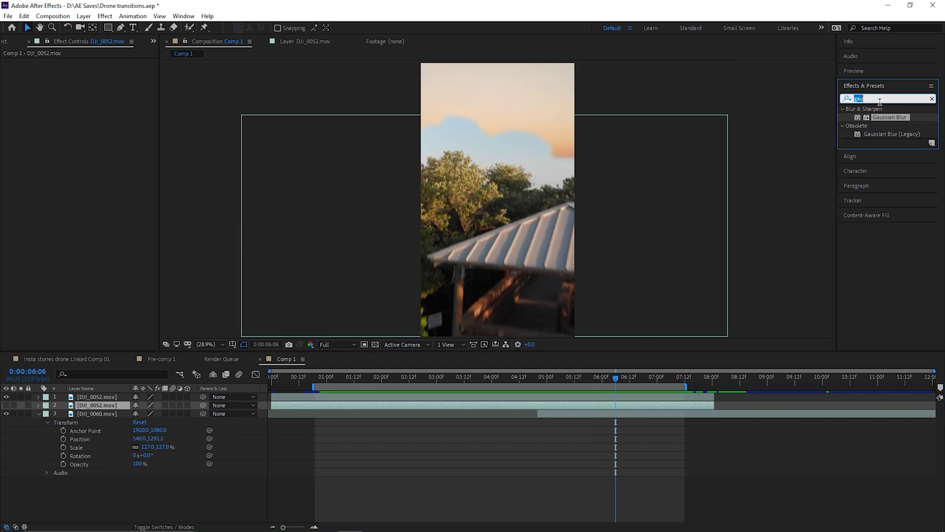
{"action": "type", "text": "color key"}
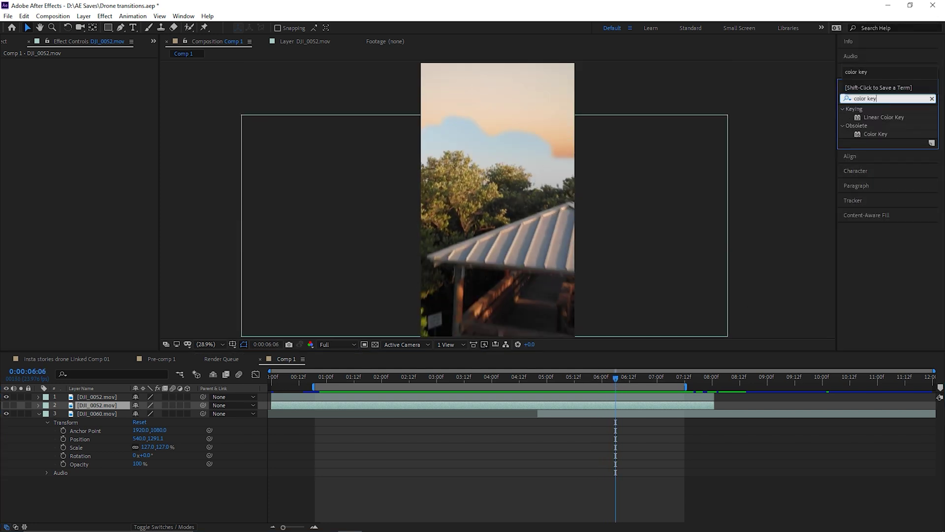
{"action": "left_click_drag", "start_coordinate": [875, 134], "coordinate": [107, 394]}
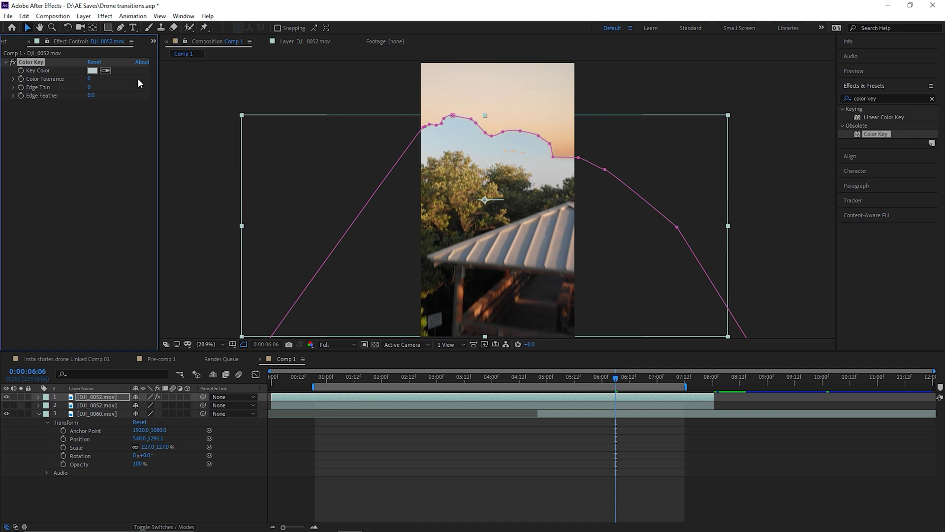
Step: Set the Color Key's Color Tolerance to 62 to key out the remaining pale sky above the trees
{"action": "left_click_drag", "start_coordinate": [90, 79], "coordinate": [99, 79]}
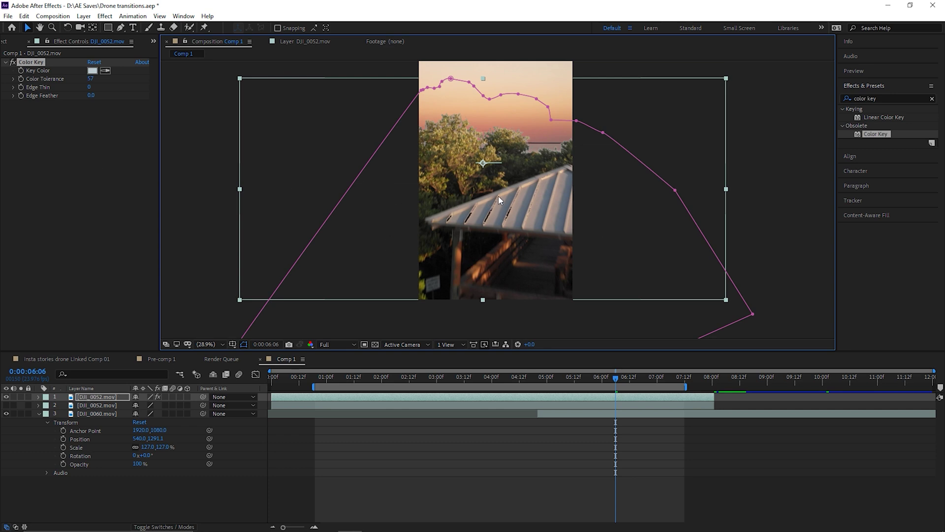
{"action": "scroll", "coordinate": [330, 264], "scroll_direction": "up", "scroll_amount": 2}
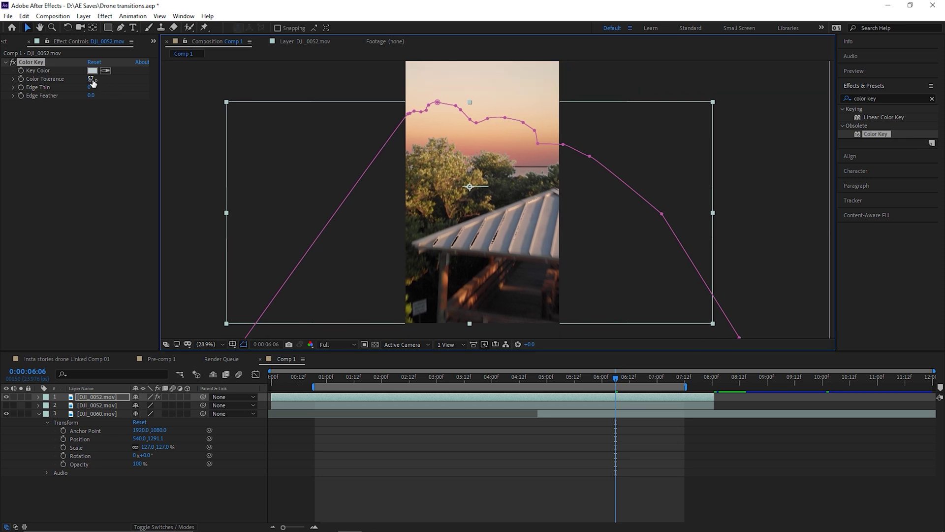
{"action": "left_click_drag", "start_coordinate": [92, 81], "coordinate": [85, 80]}
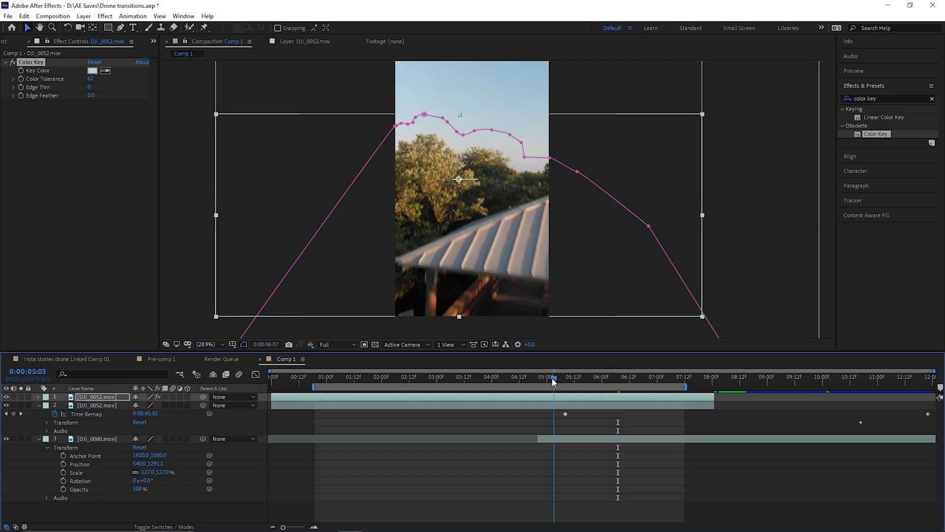
Step: Keyframe the lower DJI_0052.mov copy's opacity from 100% at 0:00:04:20 to 0% at 0:00:06:05
{"action": "left_click", "coordinate": [538, 377]}
{"action": "left_click", "coordinate": [560, 405]}
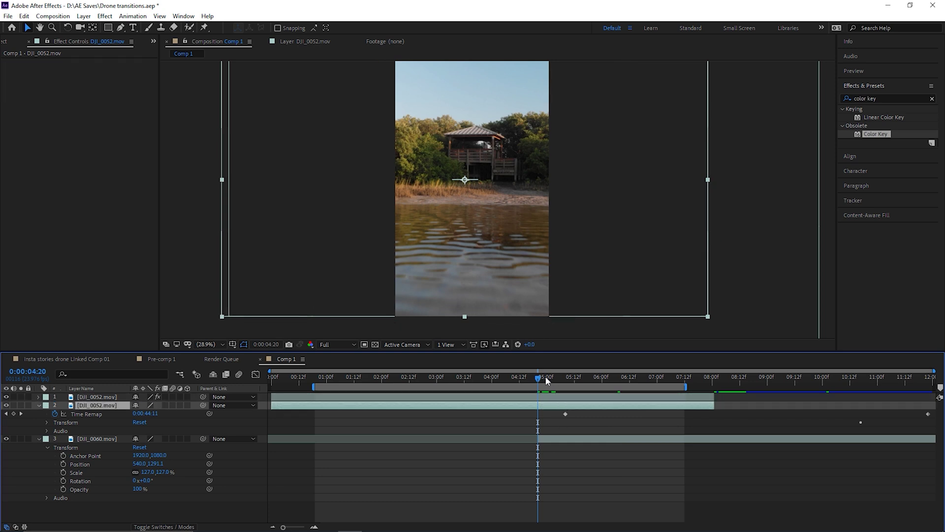
{"action": "mouse_move", "coordinate": [540, 377]}
{"action": "left_mouse_down"}
{"action": "mouse_move", "coordinate": [650, 375]}
{"action": "mouse_move", "coordinate": [529, 376]}
{"action": "mouse_move", "coordinate": [538, 377]}
{"action": "left_mouse_up"}
{"action": "key", "text": "Home"}
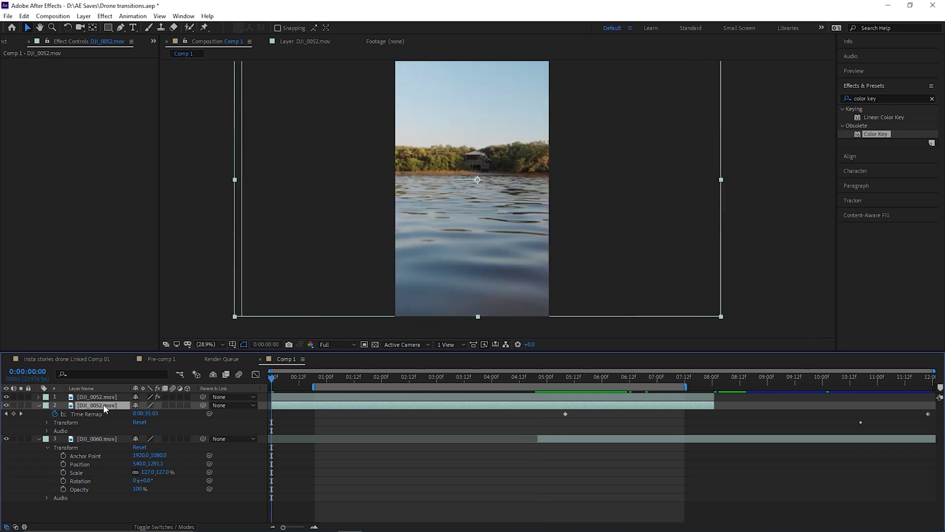
{"action": "key", "text": "t"}
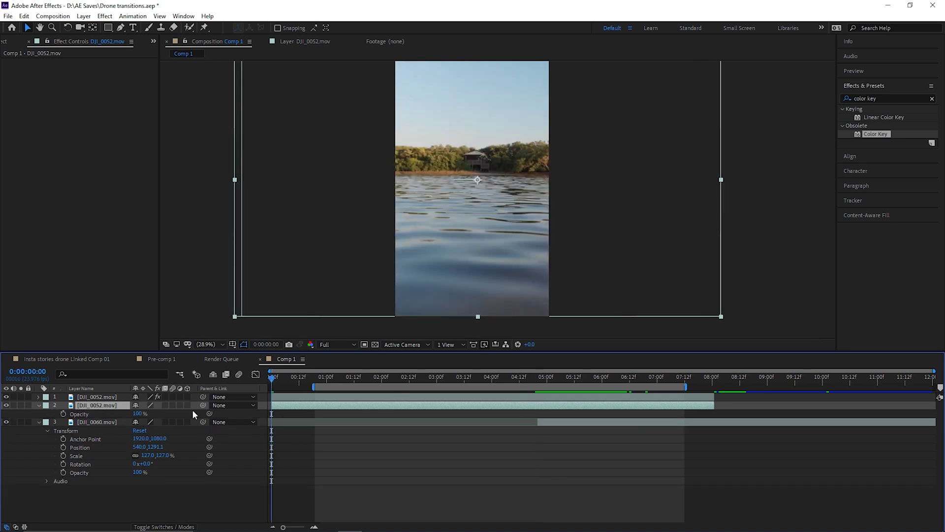
{"action": "left_click", "coordinate": [537, 378]}
{"action": "left_click", "coordinate": [555, 422]}
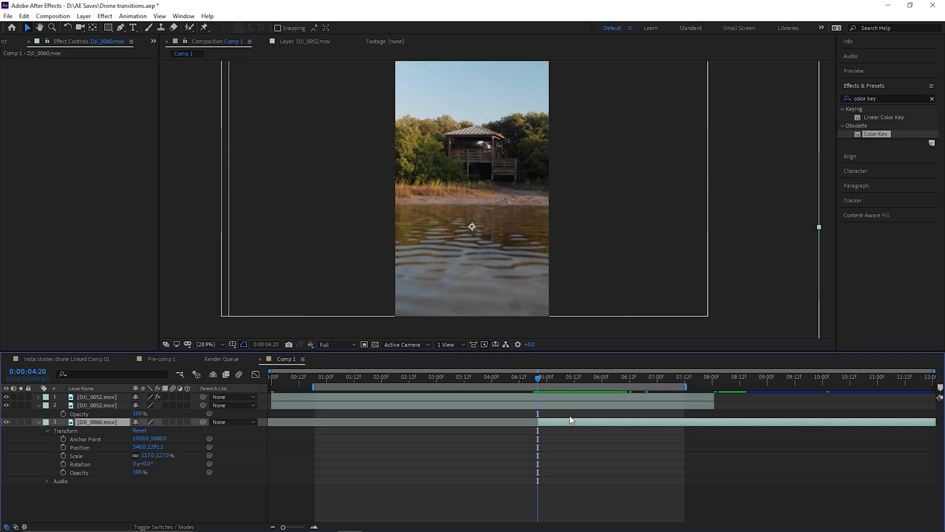
{"action": "left_click", "coordinate": [557, 405]}
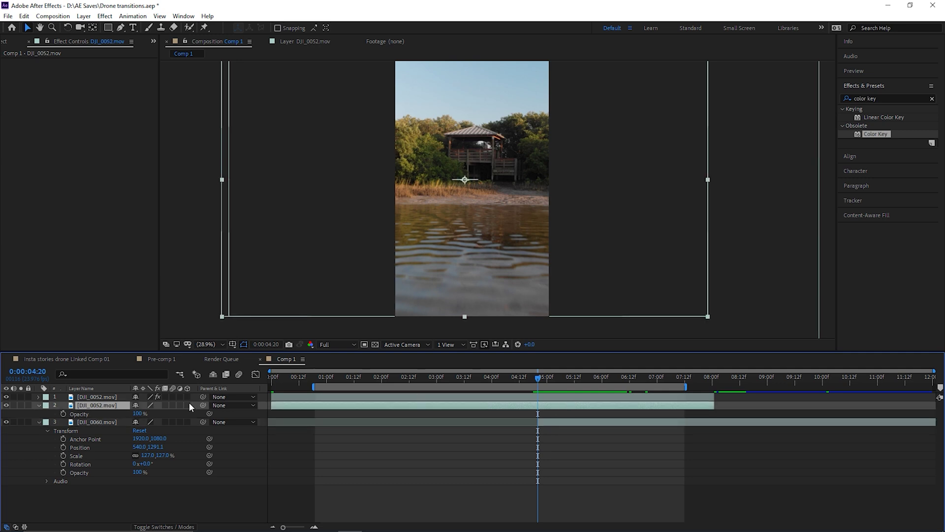
{"action": "left_click_drag", "start_coordinate": [553, 384], "coordinate": [613, 384]}
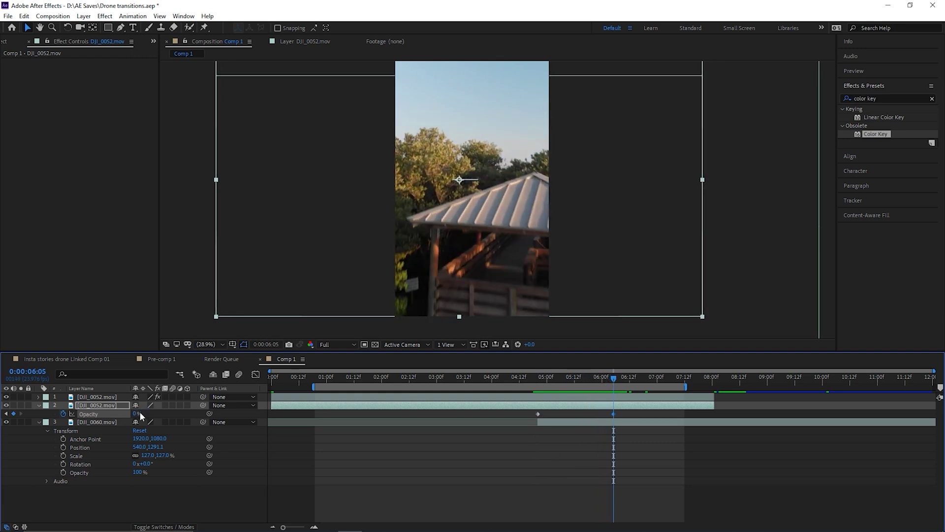
Step: Play the transition from 0:00:04:12 and examine the keyed treeline and roof at 0:00:06:06
{"action": "left_click", "coordinate": [520, 383]}
{"action": "key", "text": "space"}
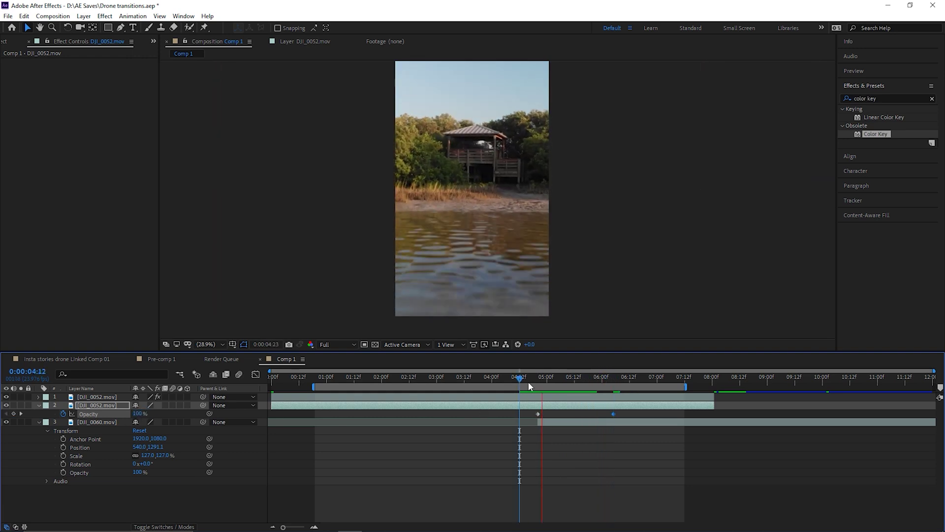
{"action": "key", "text": "space"}
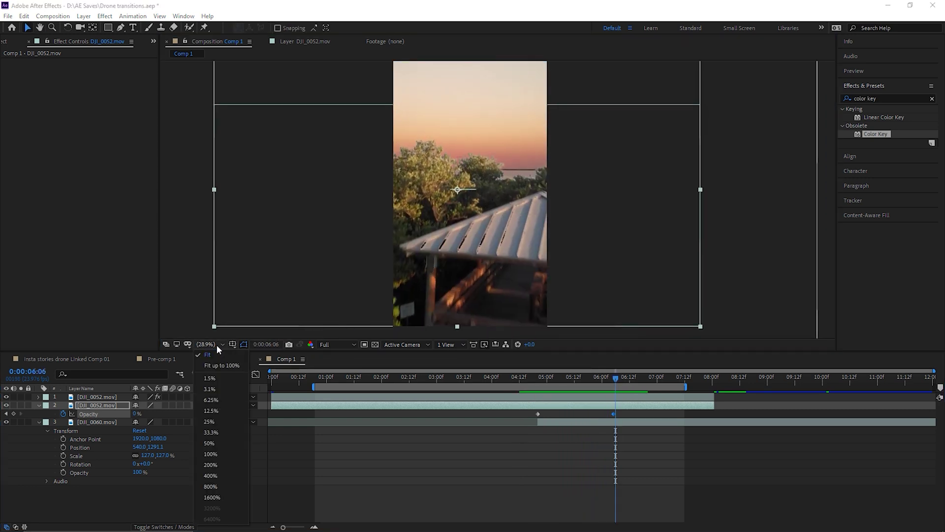
{"action": "scroll", "coordinate": [444, 246], "scroll_direction": "down", "scroll_amount": 2}
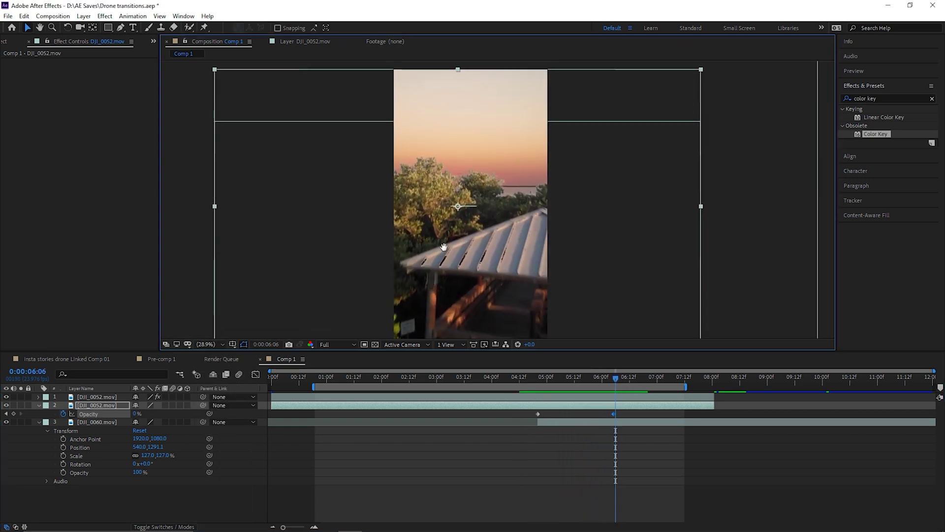
Step: Play through the opacity fade again and scrub back to 0:00:04:23
{"action": "left_click", "coordinate": [536, 377]}
{"action": "key", "text": "space"}
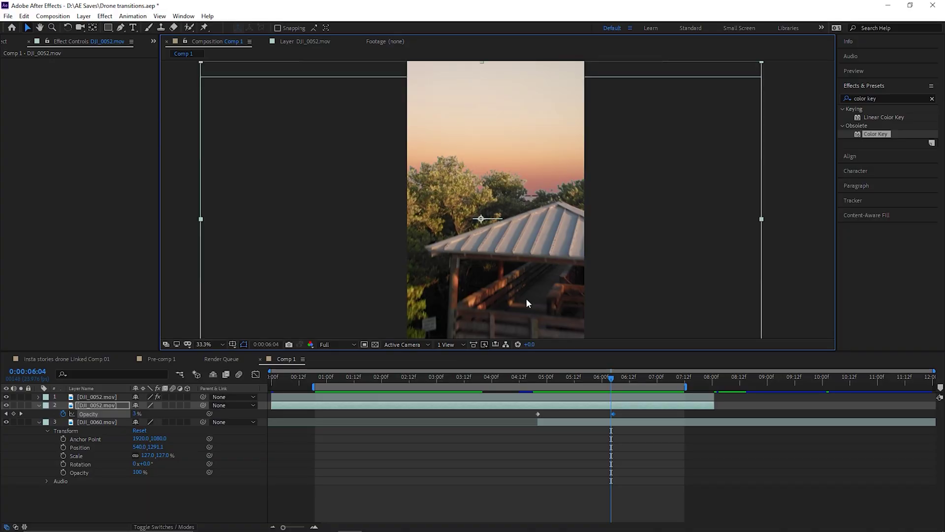
{"action": "left_click_drag", "start_coordinate": [611, 379], "coordinate": [543, 377]}
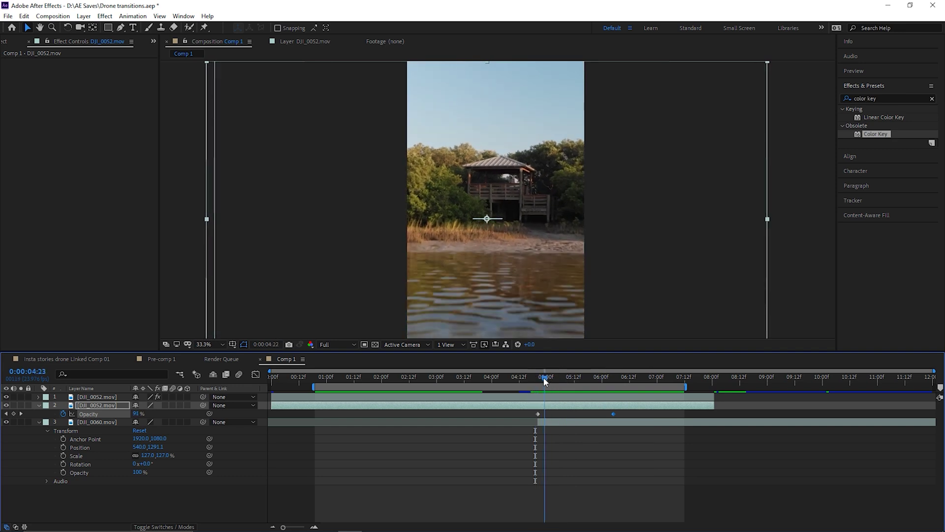
Step: Pre-compose the two DJI_0052.mov layers, moving all attributes into the new composition and matching its duration to their time span
{"action": "left_click", "coordinate": [38, 405]}
{"action": "left_click", "coordinate": [97, 397]}
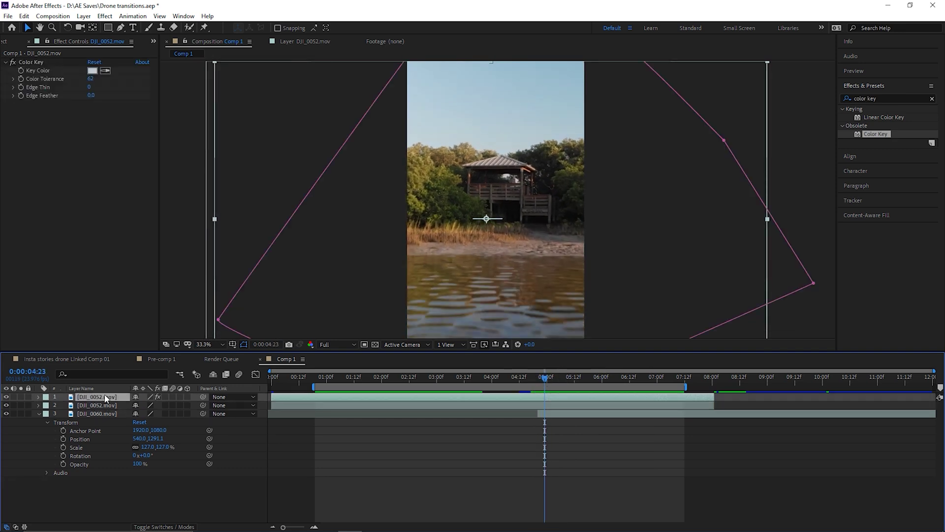
{"action": "left_click", "coordinate": [6, 404]}
{"action": "left_click", "coordinate": [7, 405]}
{"action": "left_click", "coordinate": [99, 405], "text": "shift"}
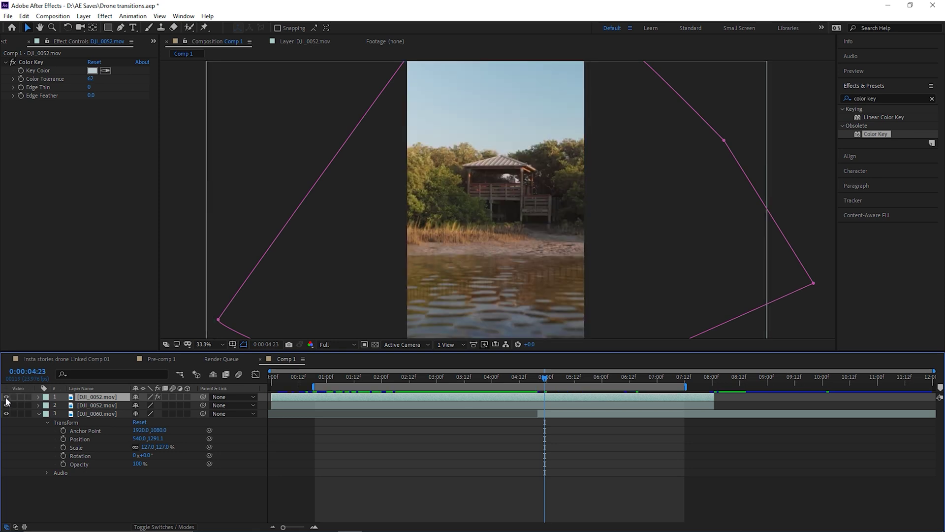
{"action": "right_click", "coordinate": [100, 408]}
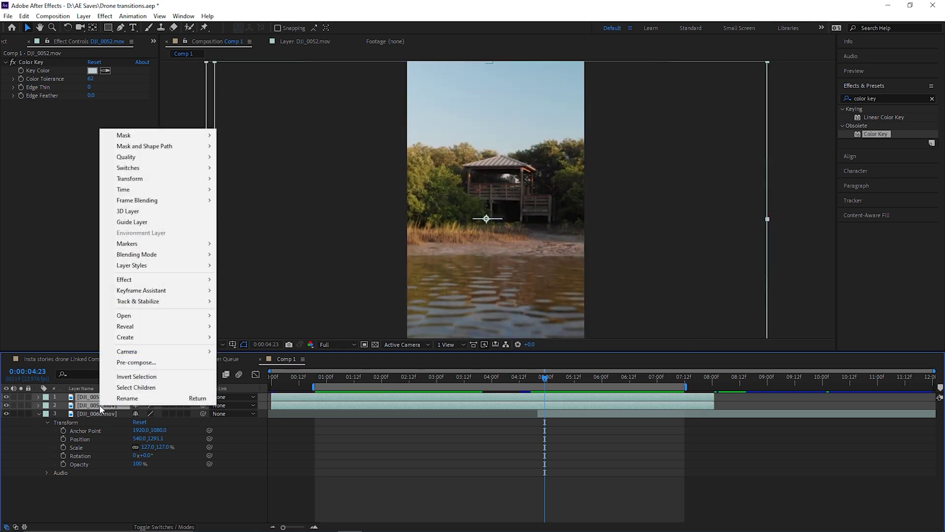
{"action": "left_click", "coordinate": [132, 364]}
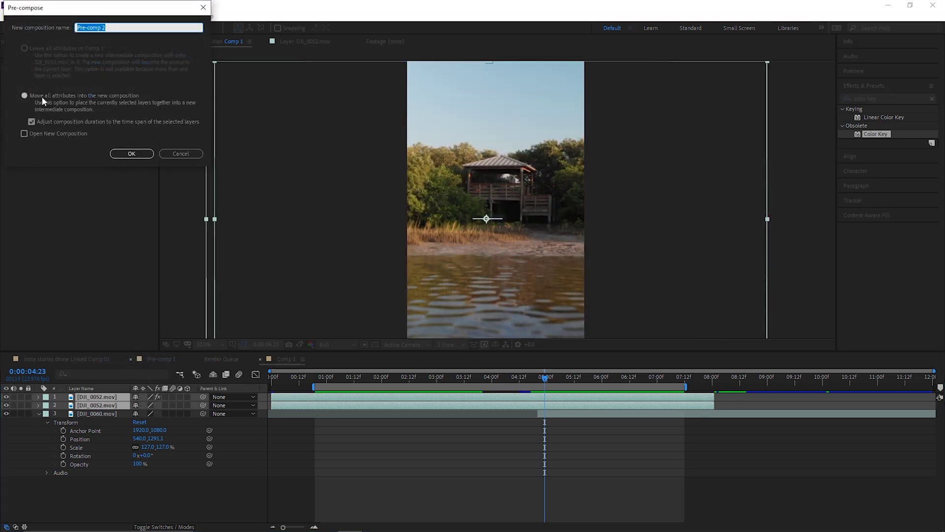
{"action": "left_click", "coordinate": [132, 153]}
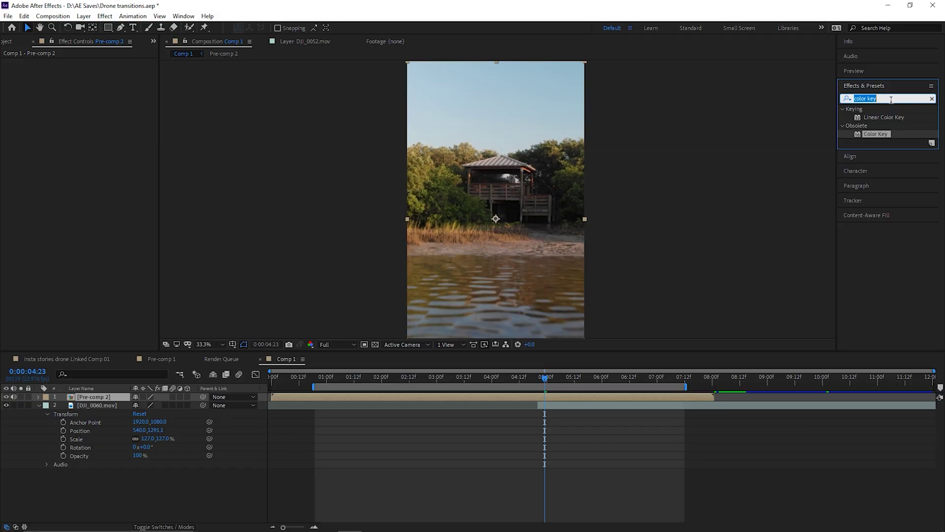
Step: Find the Curves effect and apply it to the Pre-comp 2 layer
{"action": "type", "text": "curves"}
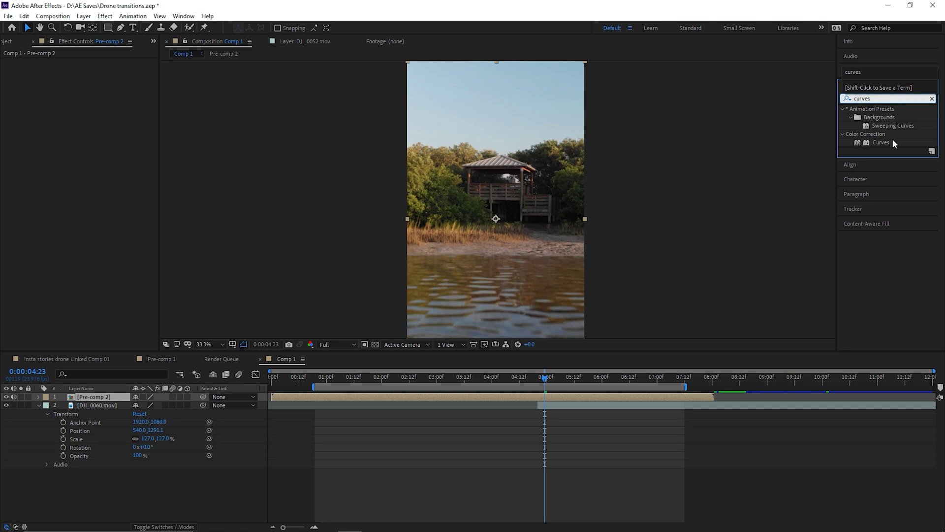
{"action": "left_click_drag", "start_coordinate": [894, 143], "coordinate": [83, 399]}
{"action": "left_click_drag", "start_coordinate": [95, 399], "coordinate": [96, 398]}
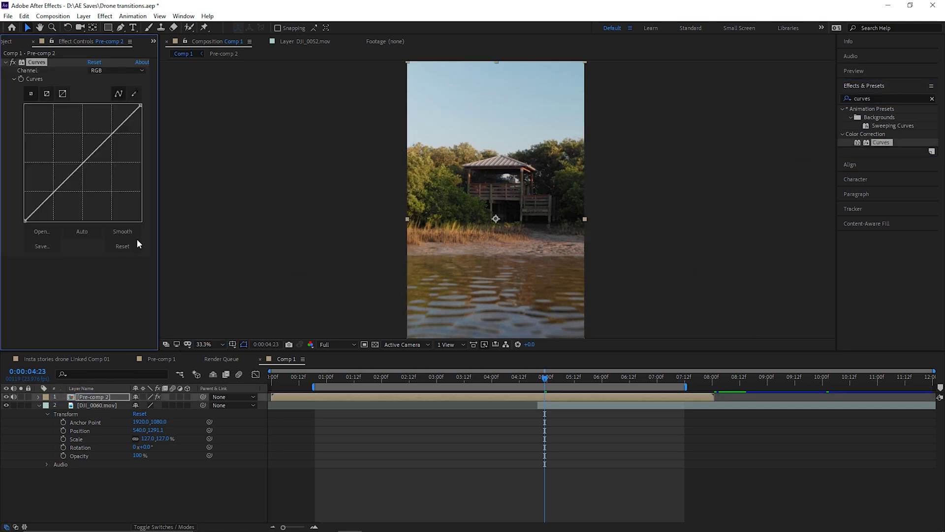
Step: Keyframe Curves on Pre-comp 2 from the straight default line at 0:00:05:17 to a strongly darkened curve shortly before 0:00:07:00
{"action": "left_click_drag", "start_coordinate": [545, 377], "coordinate": [641, 377]}
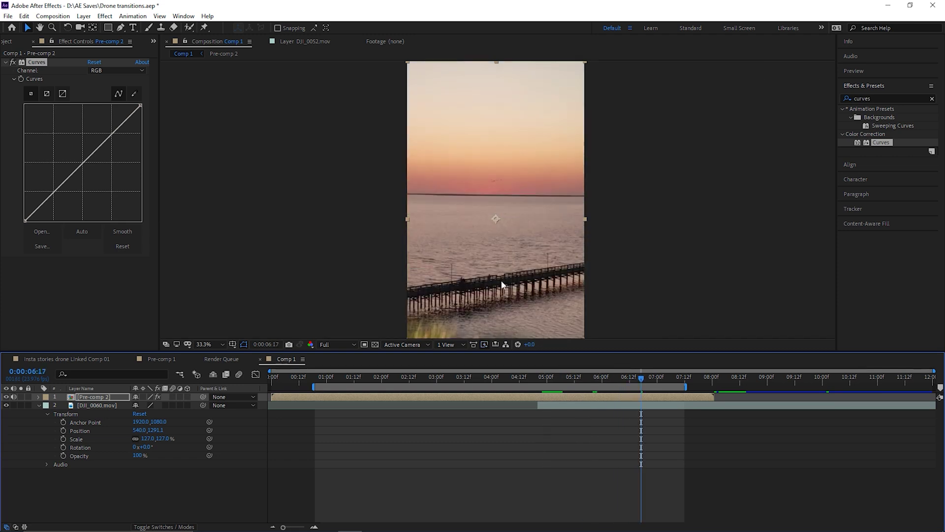
{"action": "left_click_drag", "start_coordinate": [624, 374], "coordinate": [586, 377]}
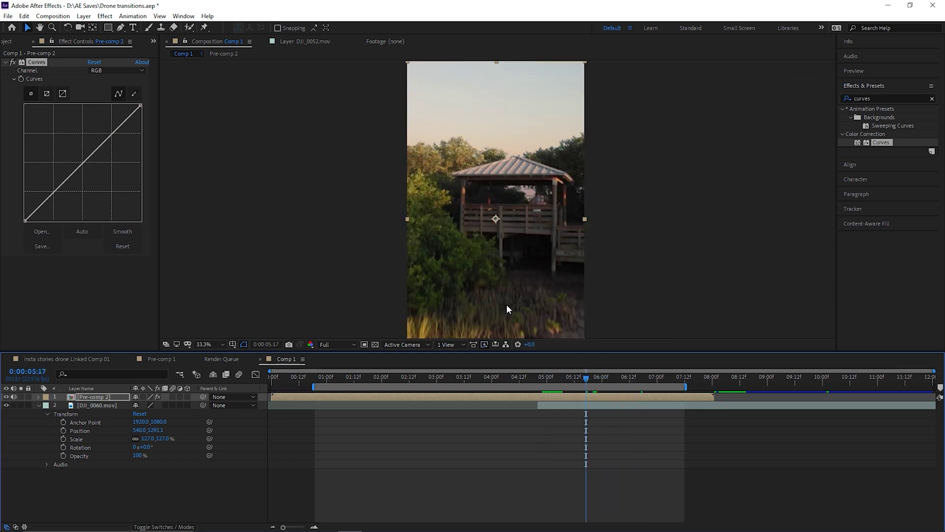
{"action": "left_click", "coordinate": [21, 79]}
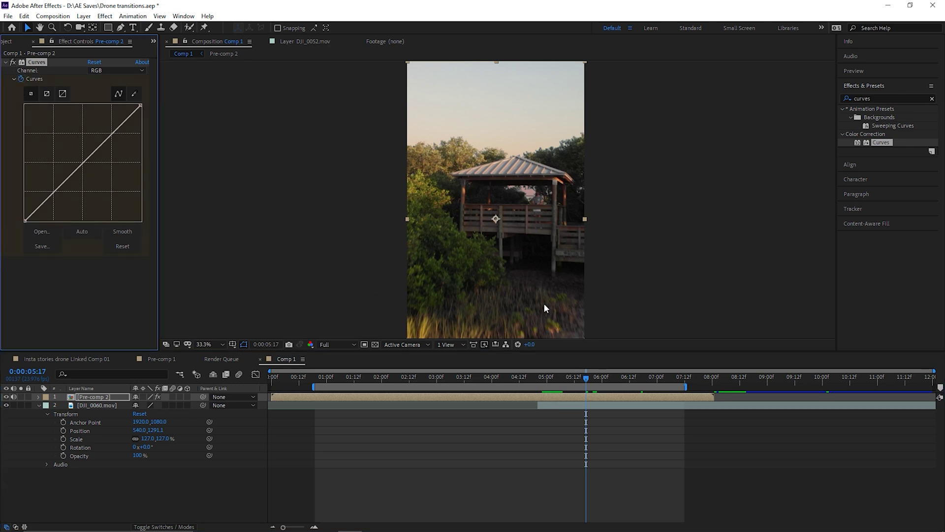
{"action": "left_click_drag", "start_coordinate": [598, 383], "coordinate": [638, 378]}
{"action": "left_click_drag", "start_coordinate": [24, 219], "coordinate": [120, 260]}
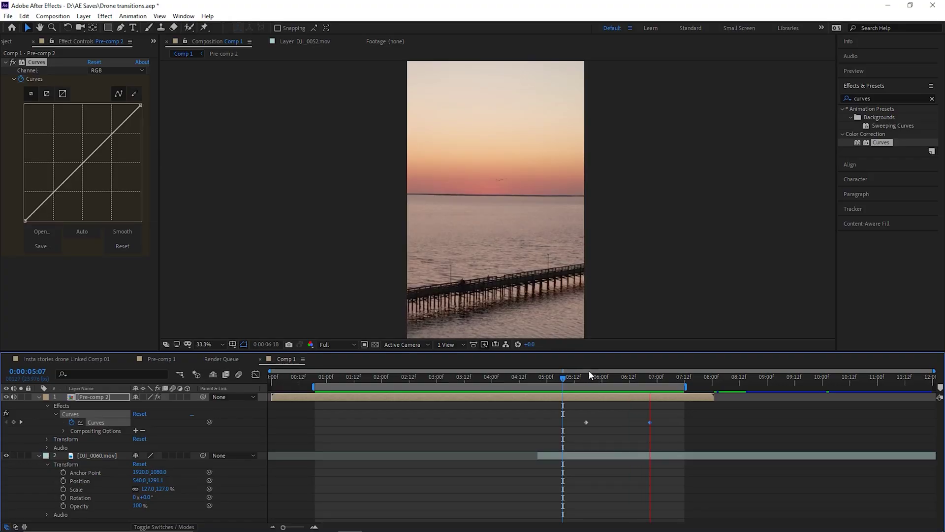
Step: Scrub through the darkening transition and examine the trees over the sunset around 0:00:06:10
{"action": "left_click", "coordinate": [582, 377]}
{"action": "left_click_drag", "start_coordinate": [582, 377], "coordinate": [627, 386]}
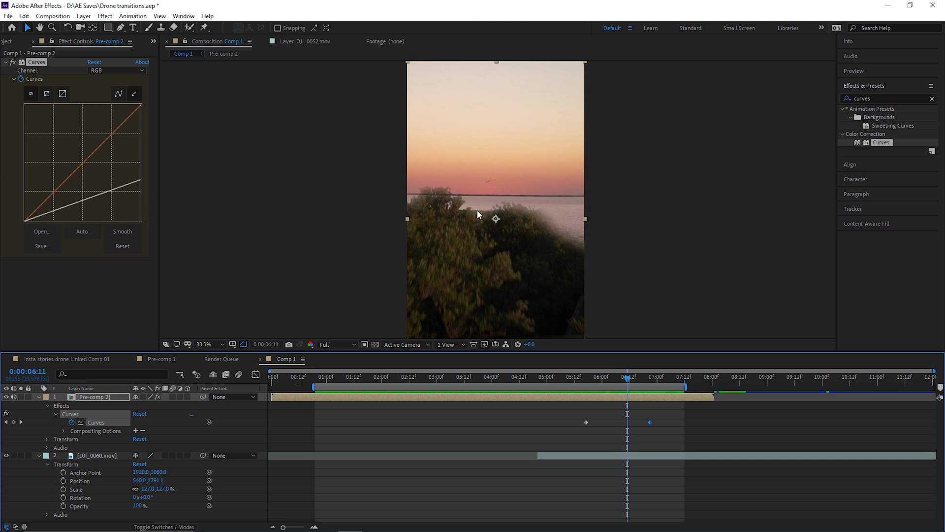
{"action": "mouse_move", "coordinate": [628, 384]}
{"action": "left_mouse_down"}
{"action": "mouse_move", "coordinate": [615, 383]}
{"action": "mouse_move", "coordinate": [623, 384]}
{"action": "left_mouse_up"}
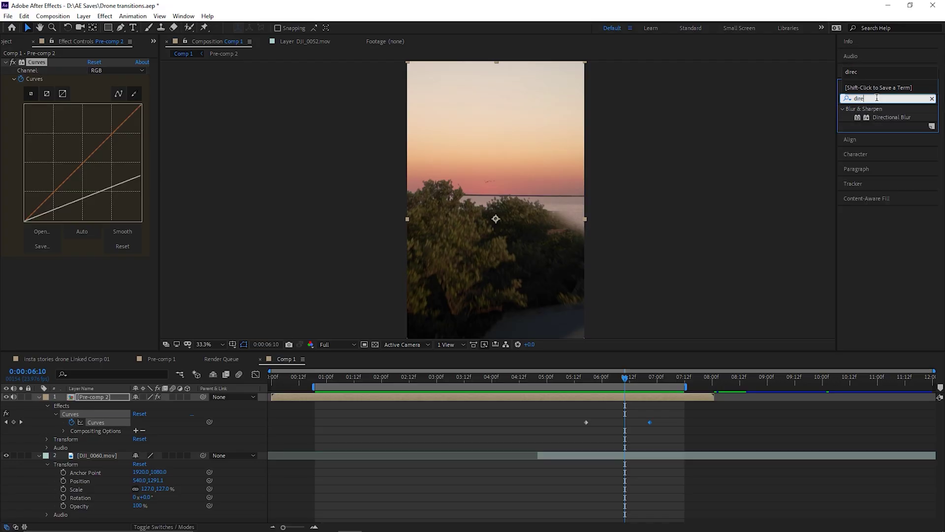
Step: Apply Directional Blur to Pre-comp 2 and keyframe its Blur Length from 0 at 0:00:05:20 to 70 at 0:00:06:13
{"action": "left_click_drag", "start_coordinate": [890, 121], "coordinate": [546, 340]}
{"action": "left_click_drag", "start_coordinate": [633, 379], "coordinate": [595, 381]}
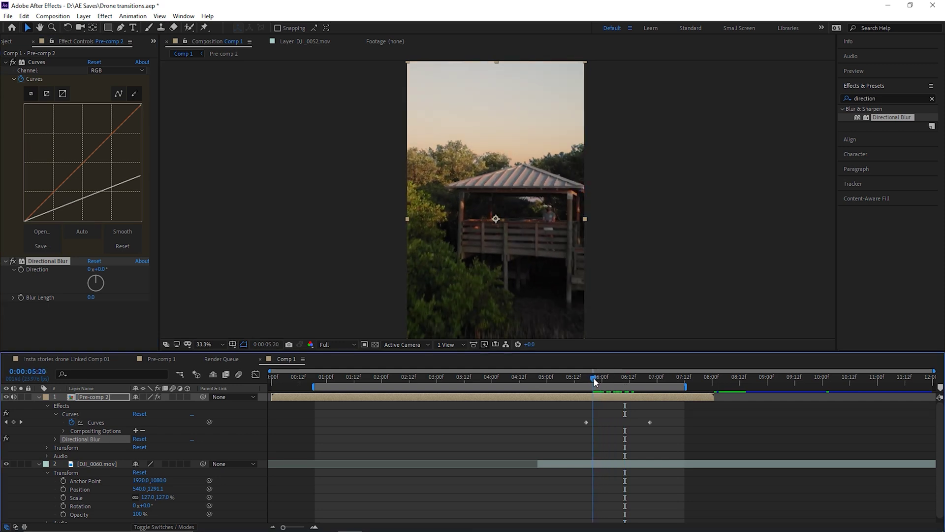
{"action": "left_click", "coordinate": [20, 297]}
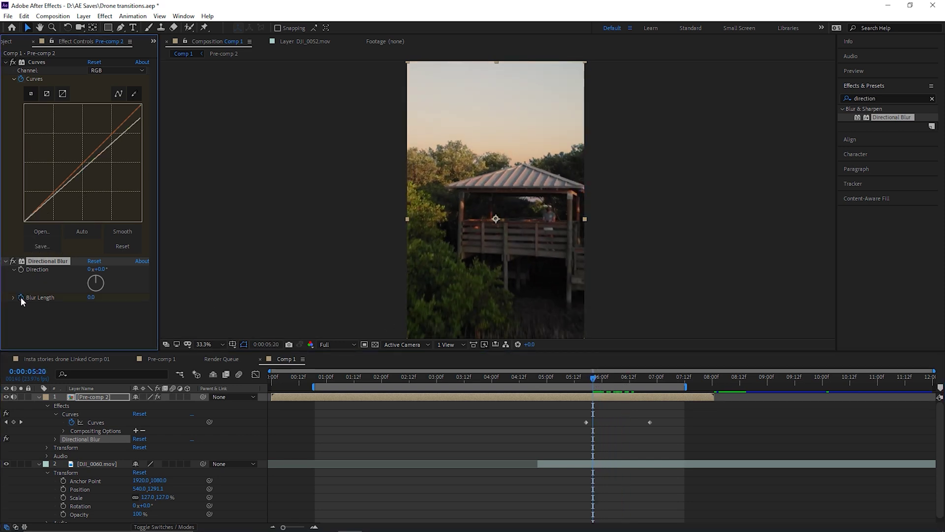
{"action": "left_click_drag", "start_coordinate": [593, 378], "coordinate": [634, 385]}
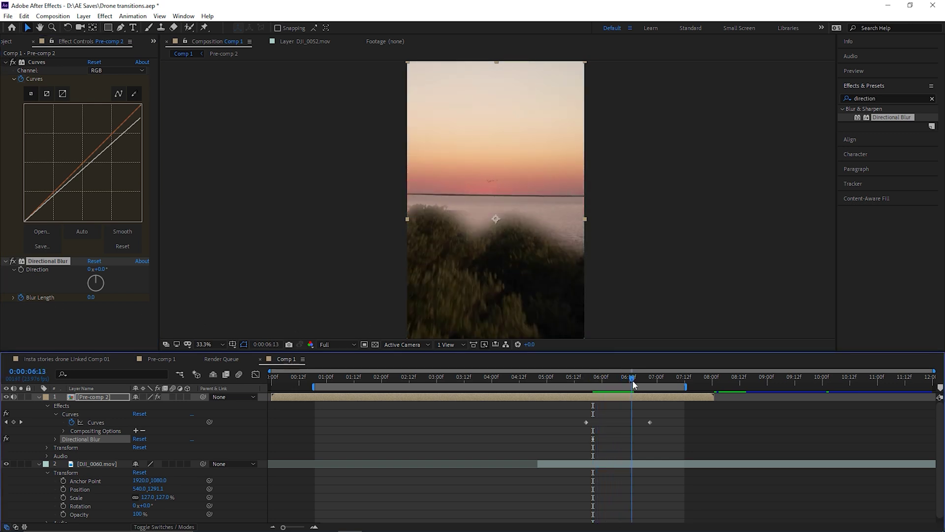
{"action": "left_click_drag", "start_coordinate": [90, 297], "coordinate": [115, 297]}
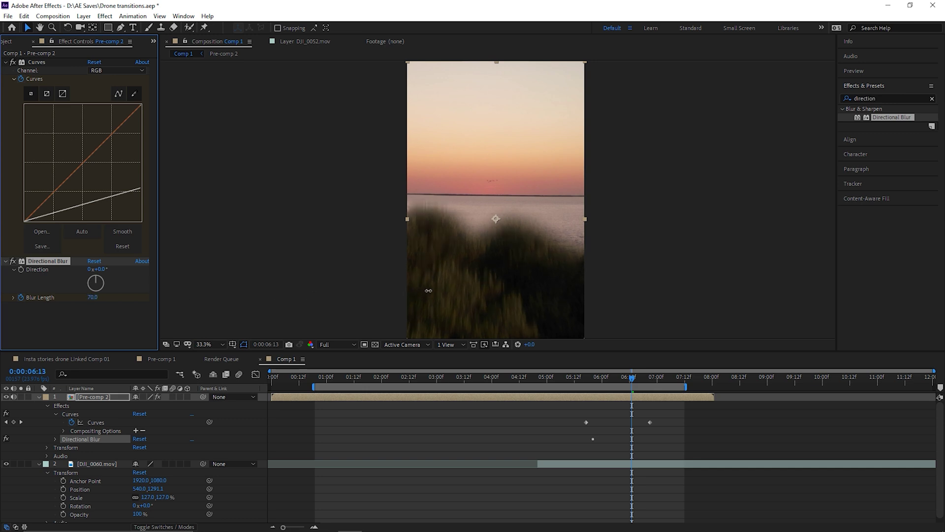
Step: Play the transition from about 0:00:05:09 and examine the directional blur on the trees and roof at 0:00:06:05
{"action": "left_click", "coordinate": [574, 380]}
{"action": "mouse_move", "coordinate": [574, 380]}
{"action": "left_mouse_down"}
{"action": "mouse_move", "coordinate": [633, 383]}
{"action": "mouse_move", "coordinate": [567, 385]}
{"action": "left_mouse_up"}
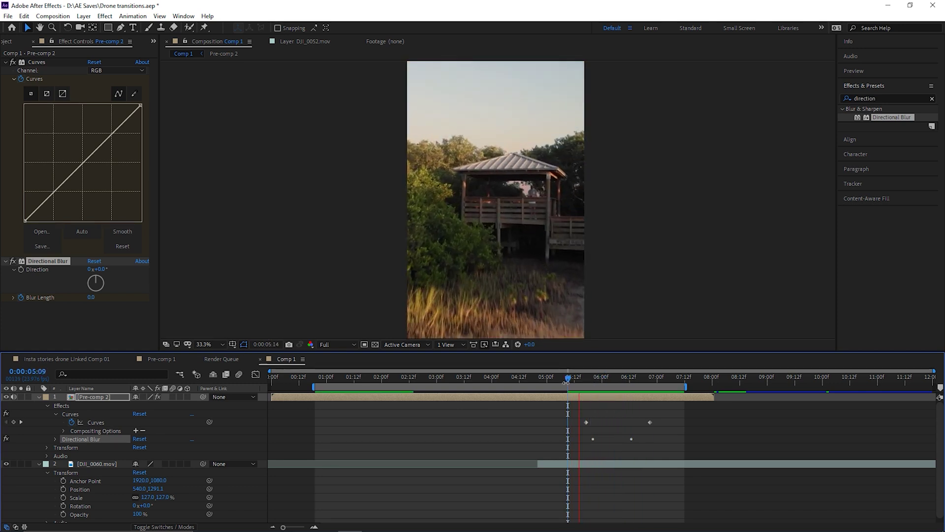
{"action": "key", "text": "space"}
{"action": "left_click", "coordinate": [573, 382]}
{"action": "key", "text": "space"}
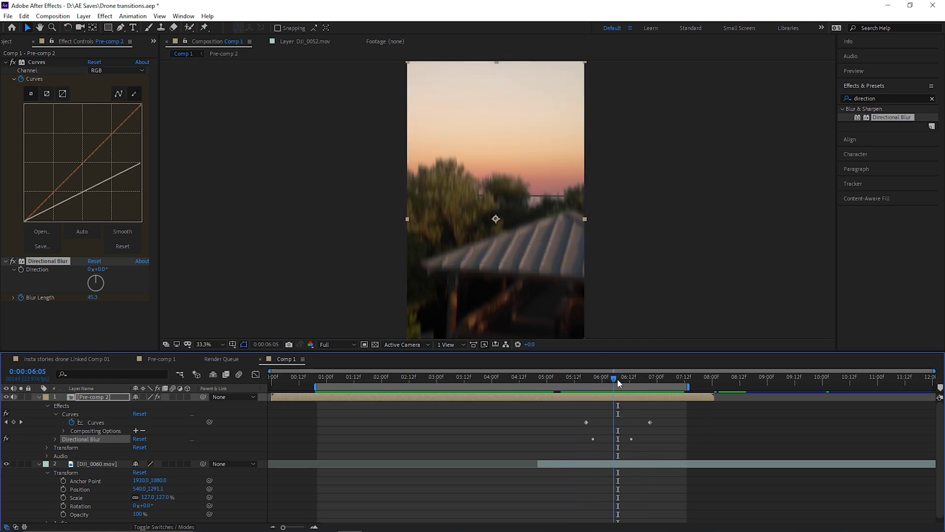
{"action": "left_click", "coordinate": [614, 384]}
Step: Find the Gaussian Blur effect and apply the non-legacy version to Pre-comp 2
{"action": "left_click", "coordinate": [879, 95]}
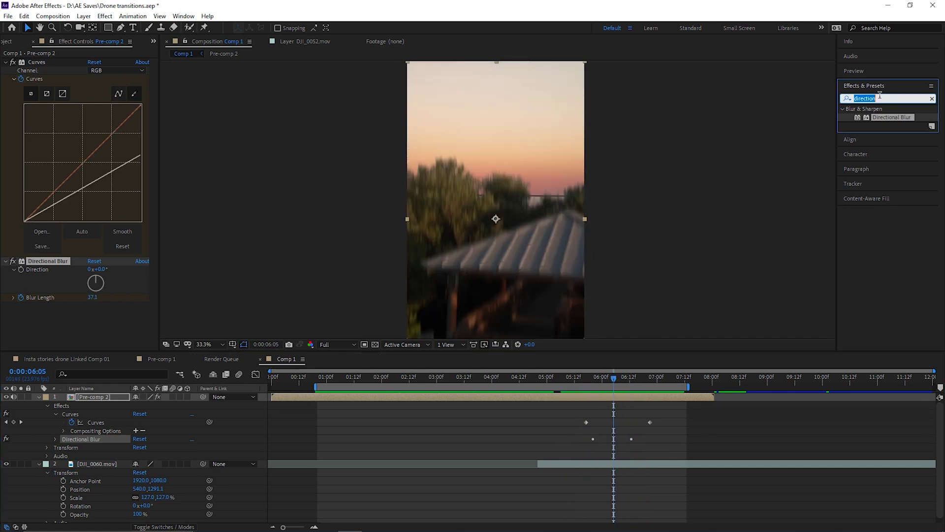
{"action": "type", "text": "gau"}
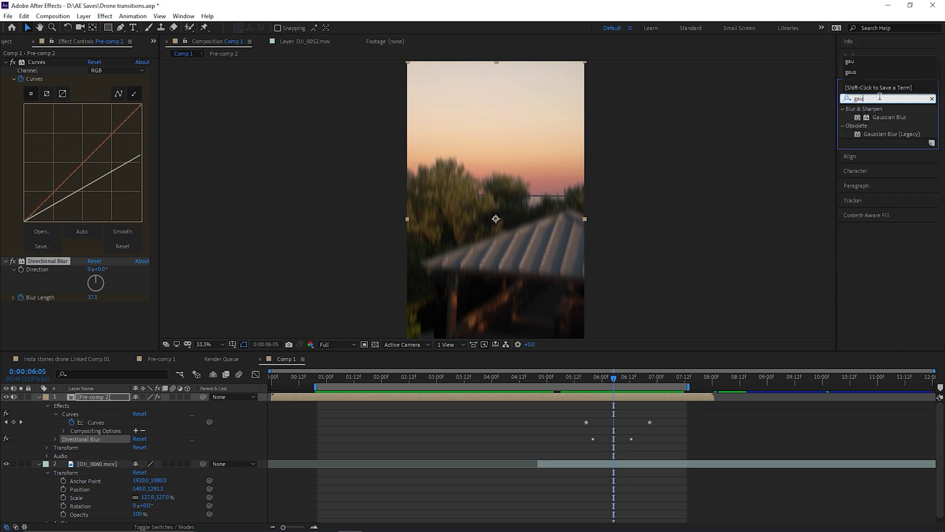
{"action": "left_click_drag", "start_coordinate": [889, 117], "coordinate": [615, 320]}
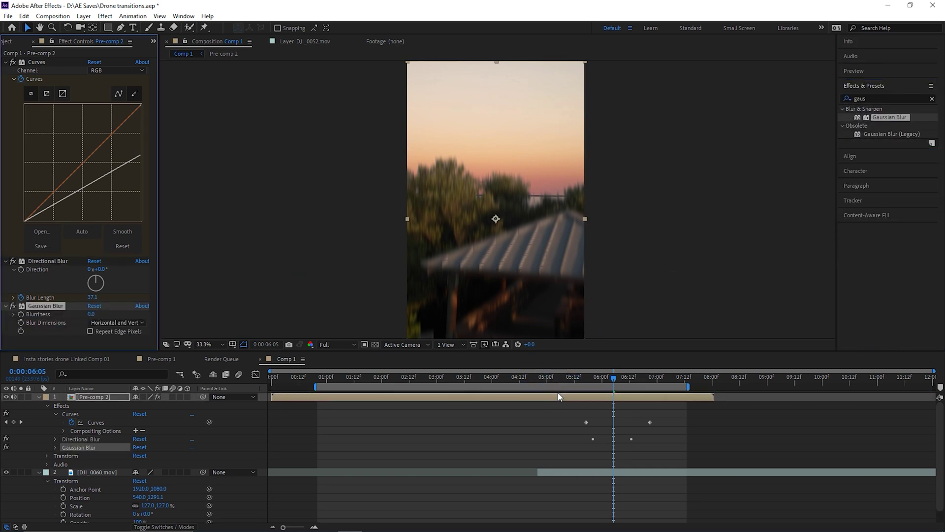
Step: Keyframe the Gaussian Blur's Blurriness from 0 at 0:00:05:20 to 25 at 0:00:06:12
{"action": "left_click", "coordinate": [577, 382]}
{"action": "left_click_drag", "start_coordinate": [576, 382], "coordinate": [596, 379]}
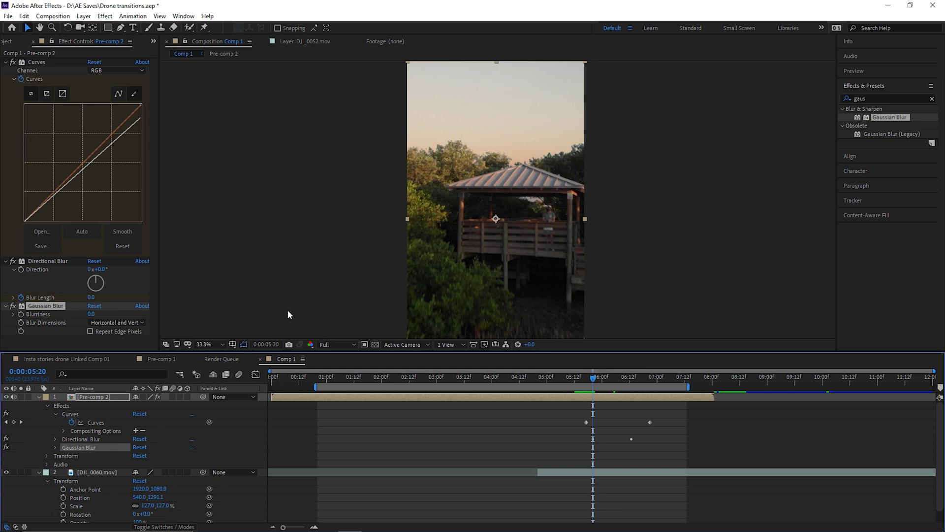
{"action": "left_click", "coordinate": [22, 314]}
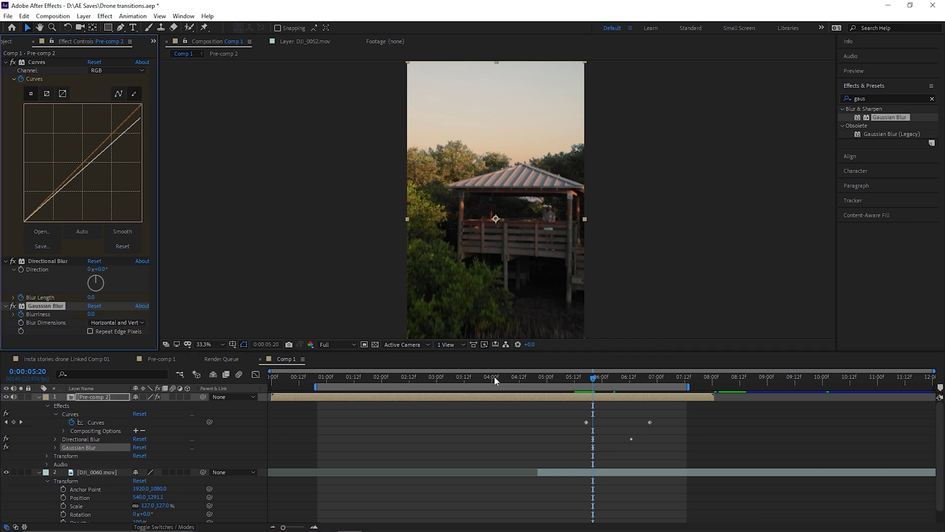
{"action": "left_click", "coordinate": [632, 379]}
{"action": "left_click_drag", "start_coordinate": [632, 379], "coordinate": [630, 379]}
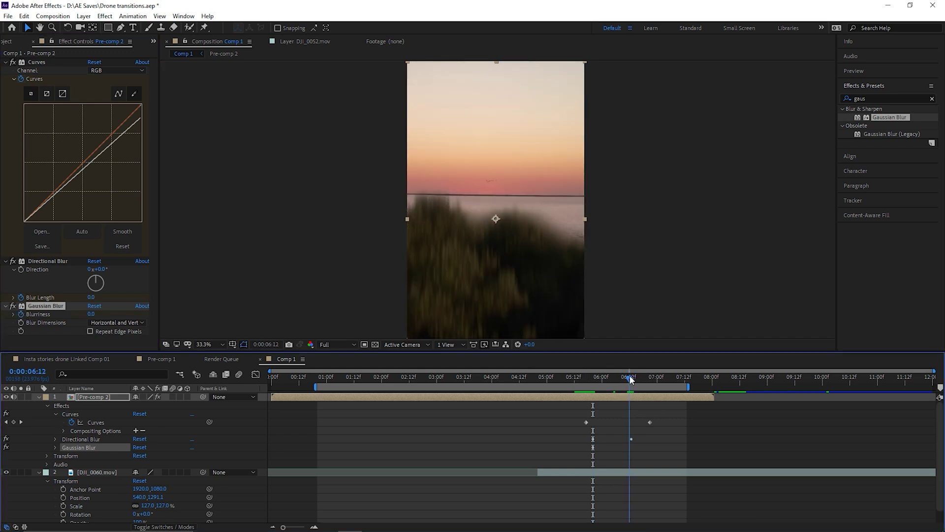
{"action": "left_click", "coordinate": [92, 314]}
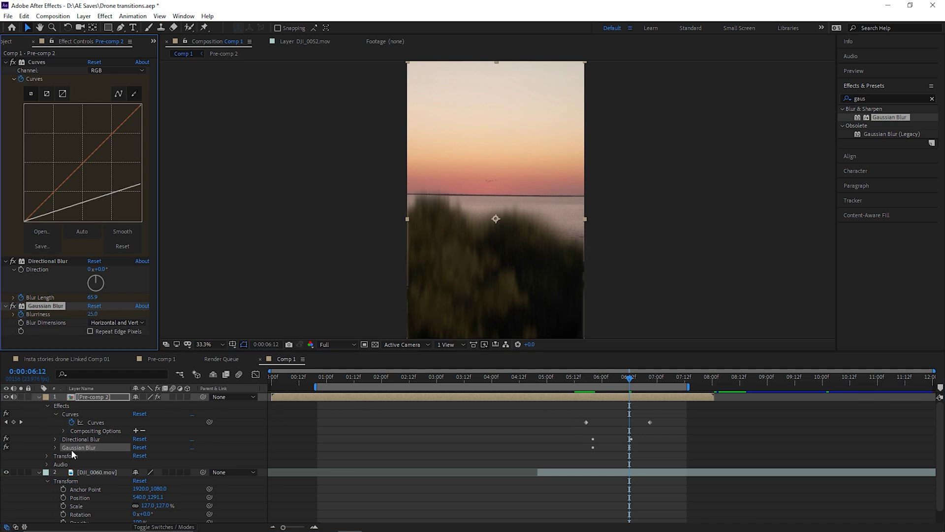
Step: Scale the Pre-comp 2 layer up to 102% to push its blurred edges outside the frame
{"action": "left_click", "coordinate": [48, 456]}
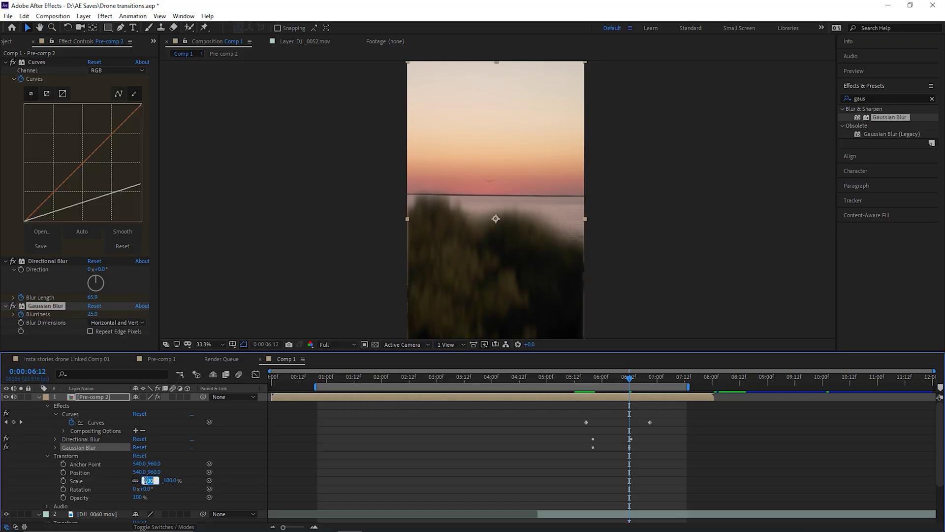
{"action": "type", "text": "102"}
{"action": "key", "text": "Return"}
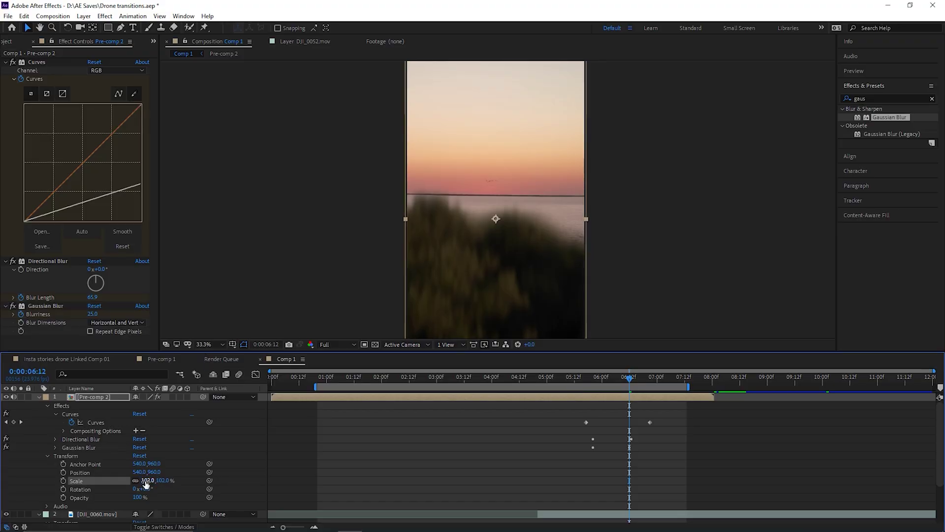
Step: Play and scrub the transition from 0:00:05:15 to 0:00:07:04, examining the combined blurs and the frame edges
{"action": "left_click", "coordinate": [264, 250]}
{"action": "key", "text": "space"}
{"action": "left_click", "coordinate": [582, 379]}
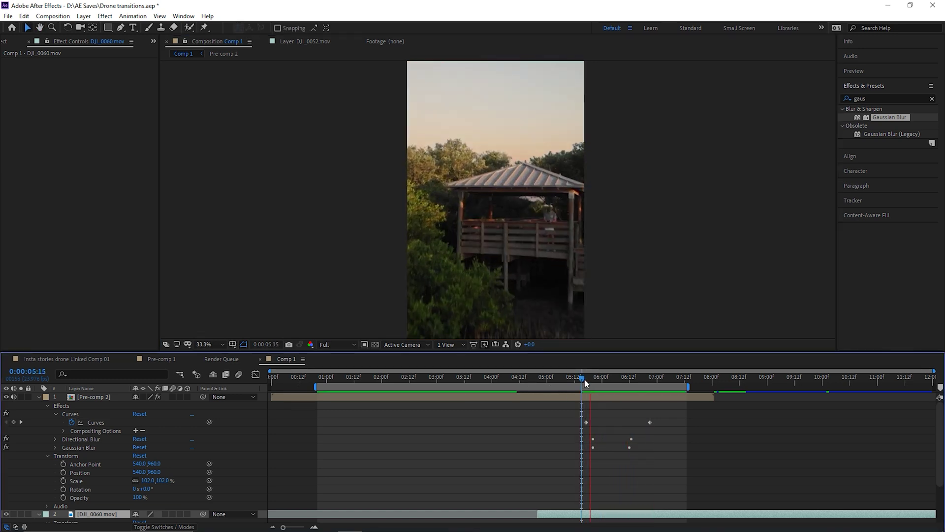
{"action": "left_click", "coordinate": [628, 380]}
{"action": "mouse_move", "coordinate": [636, 384]}
{"action": "left_mouse_down"}
{"action": "mouse_move", "coordinate": [601, 382]}
{"action": "mouse_move", "coordinate": [652, 387]}
{"action": "left_mouse_up"}
{"action": "key", "text": "space"}
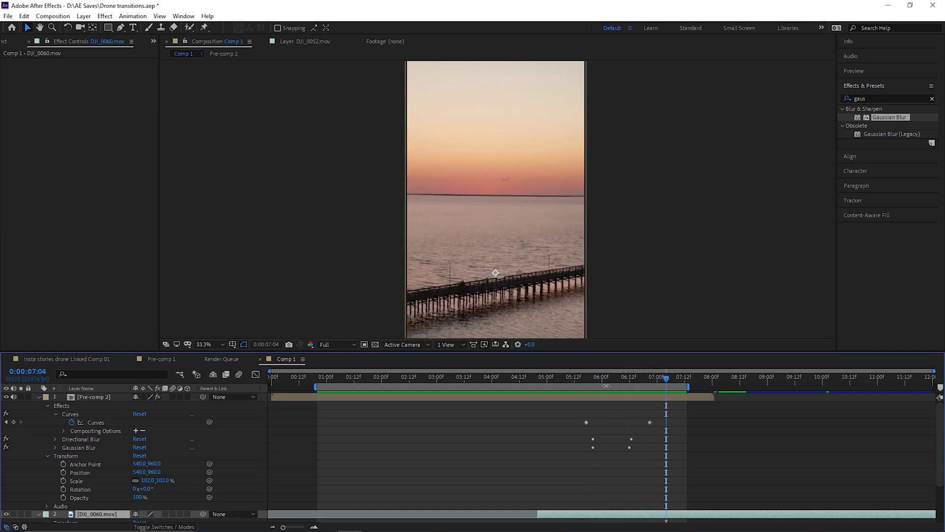
Step: Keyframe DJI_0060.mov's Position from 540.0, 1291.1 at 0:00:06:00 to 540.0, 1336.1 at 0:00:06:17, and apply Easy Ease to both keyframes
{"action": "left_click", "coordinate": [39, 398]}
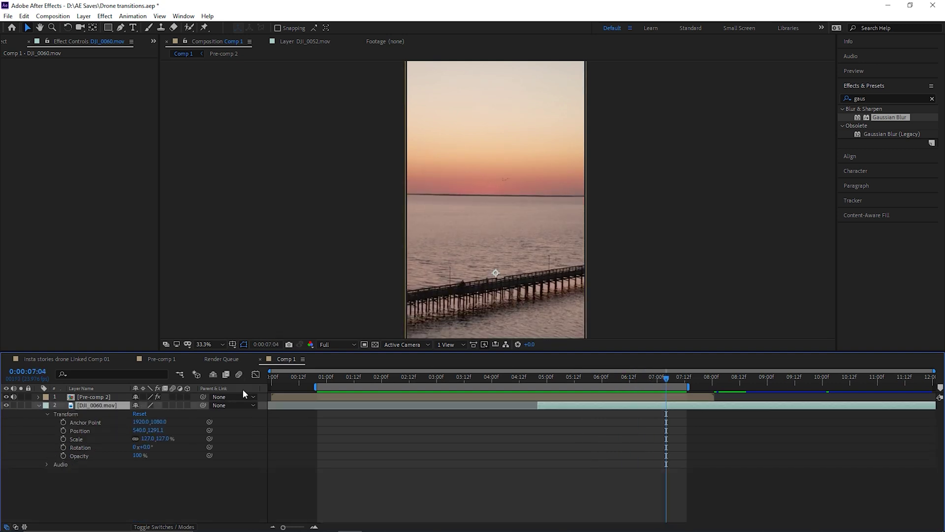
{"action": "left_click_drag", "start_coordinate": [537, 380], "coordinate": [393, 377]}
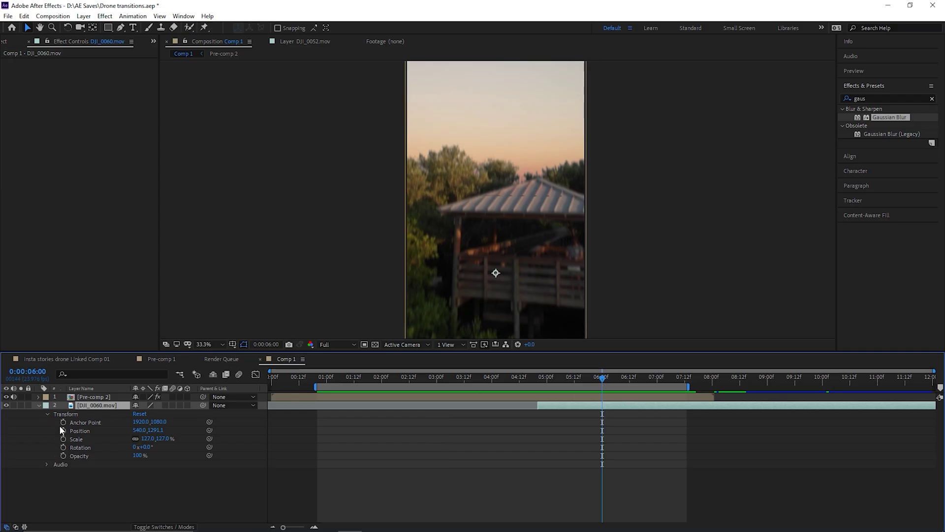
{"action": "left_click", "coordinate": [63, 430]}
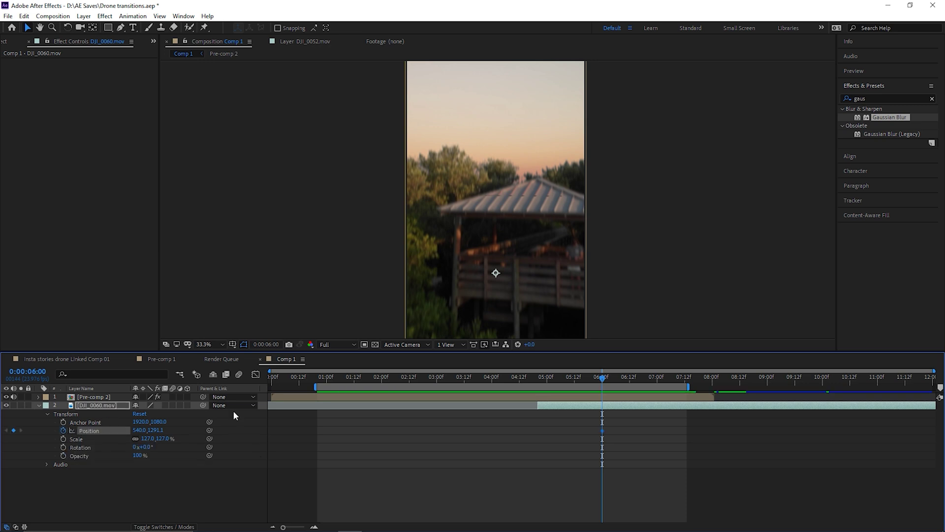
{"action": "left_click_drag", "start_coordinate": [637, 377], "coordinate": [641, 378]}
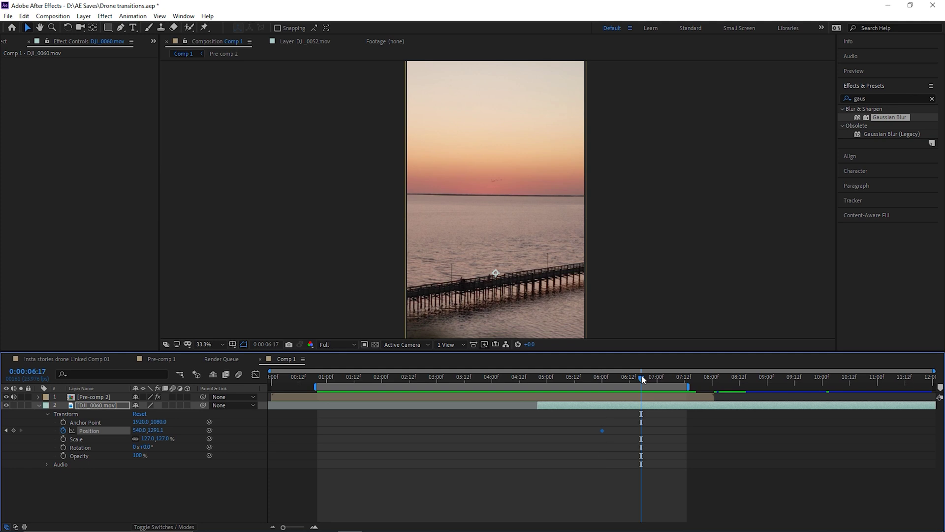
{"action": "left_click_drag", "start_coordinate": [162, 432], "coordinate": [180, 430]}
{"action": "left_click_drag", "start_coordinate": [674, 431], "coordinate": [533, 452]}
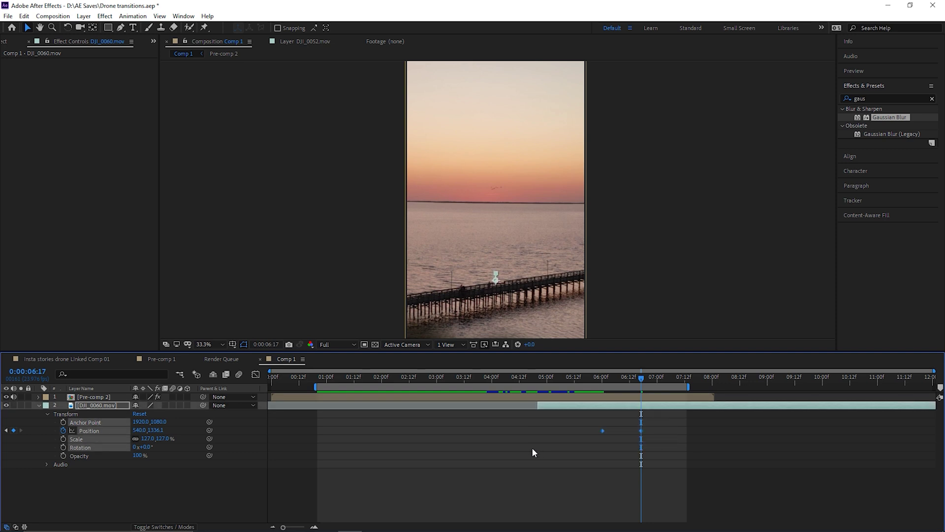
{"action": "left_click", "coordinate": [595, 378]}
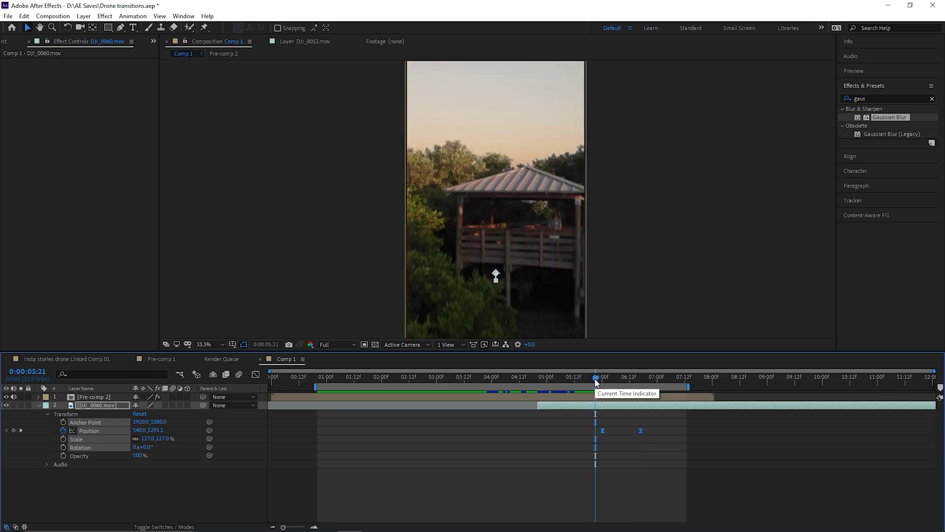